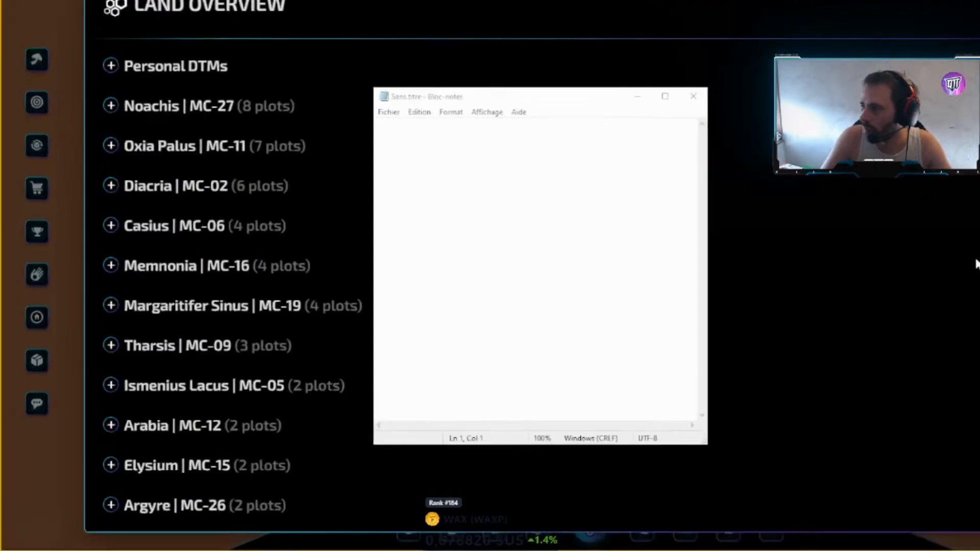
- Widen the blank Notepad window, move it down-left over the Land Overview, and zoom to 50%
left_click_drag(711, 154, 914, 154)
left_click_drag(551, 97, 486, 115)
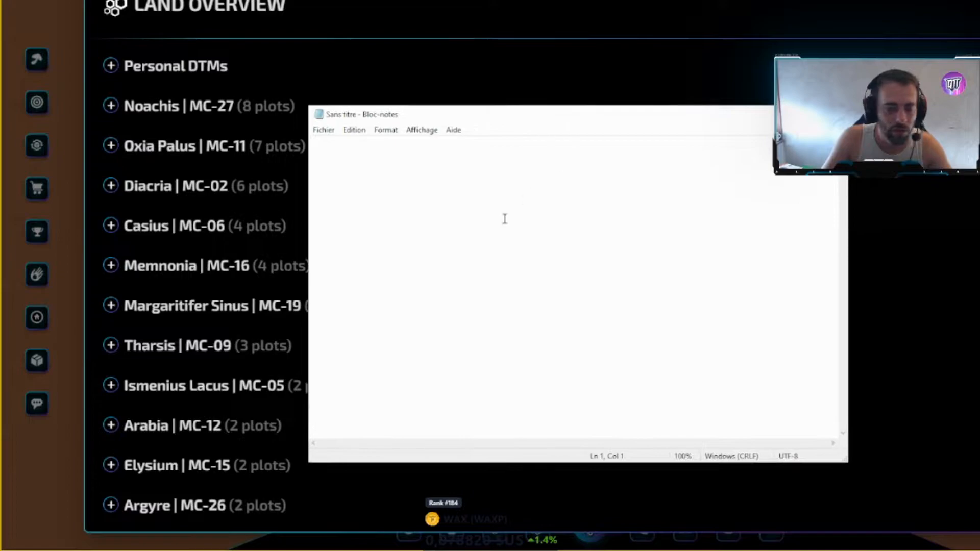
scroll(420, 176, "down", 5)
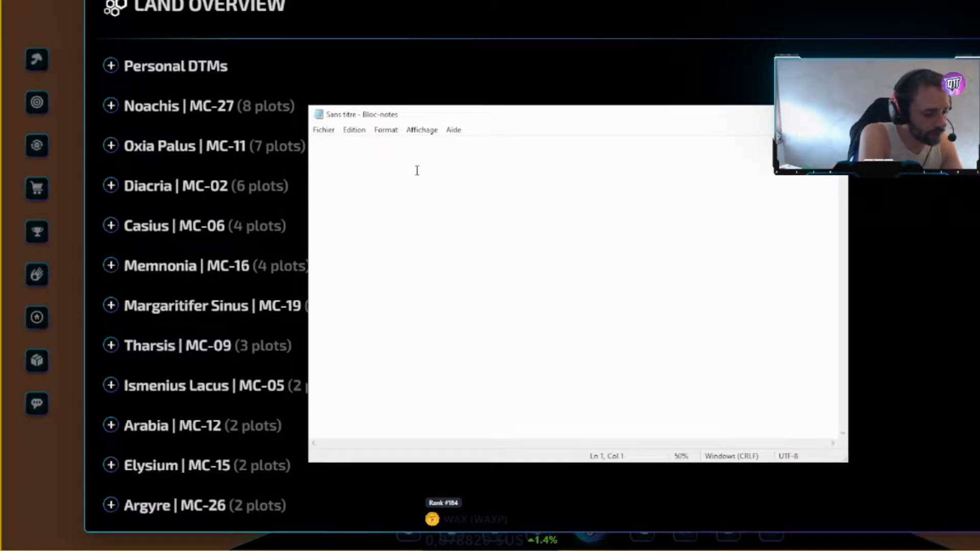
- Type the heading 'La clef Privée — La clef Publique' on Notepad's first line
type("La clef PRiv")
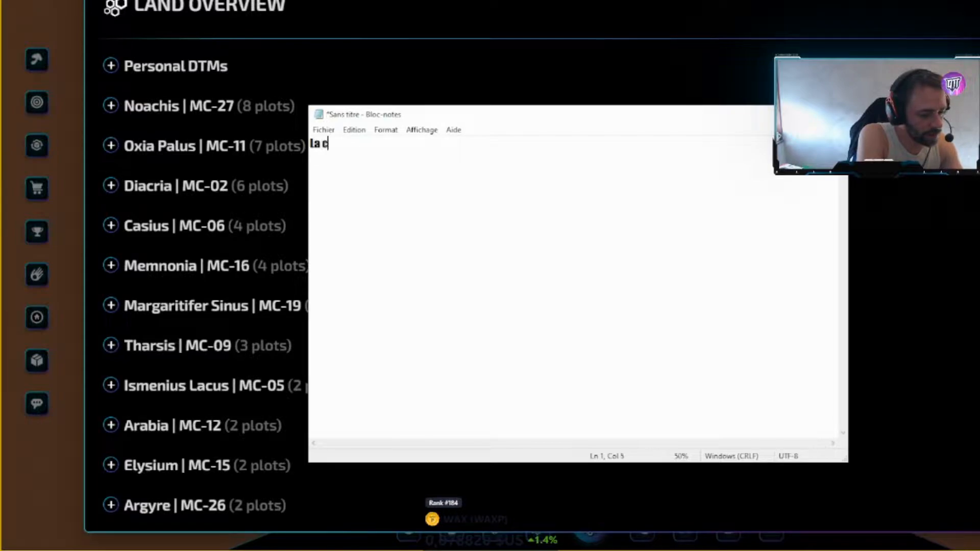
type("é")
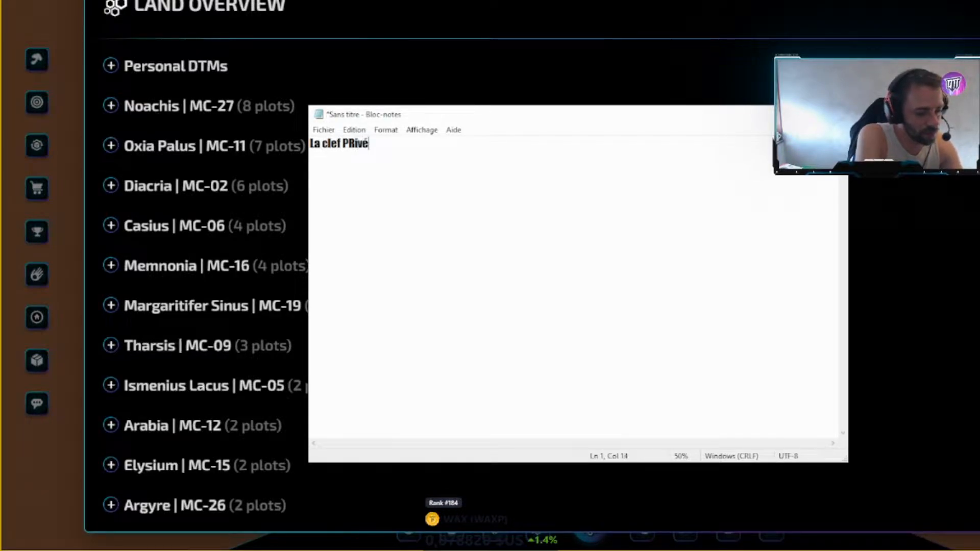
key("BackSpace")
key("BackSpace")
key("BackSpace")
key("BackSpace")
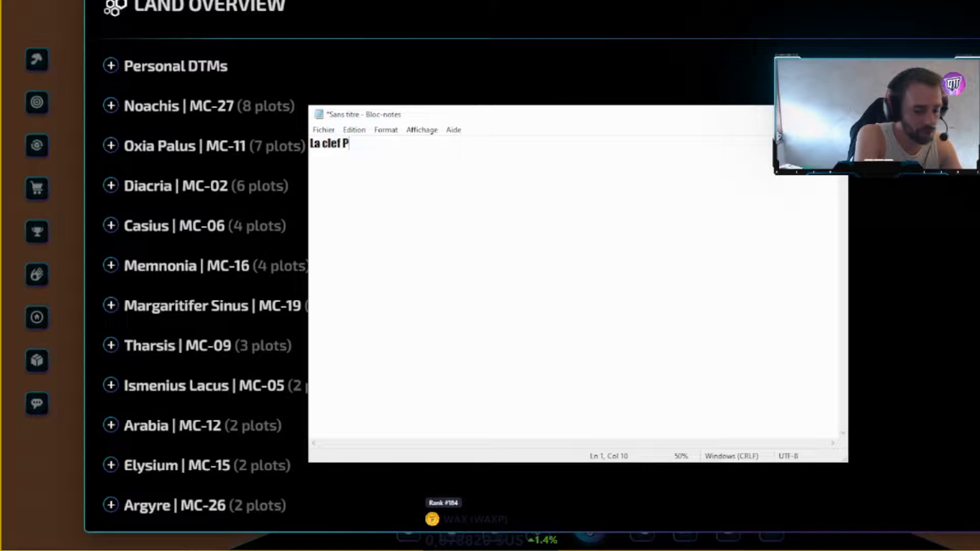
type("rivée --")
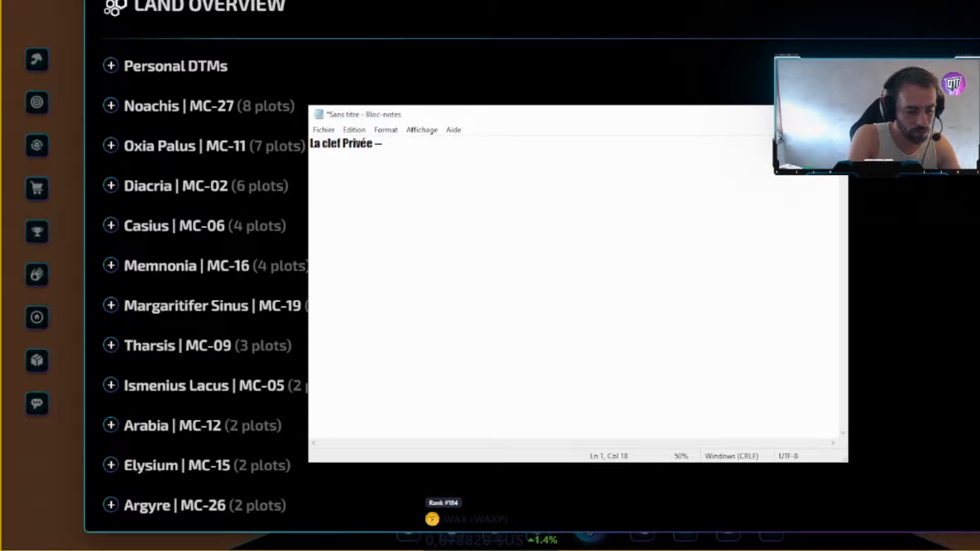
key("Right")
key("Right")
type("La clef")
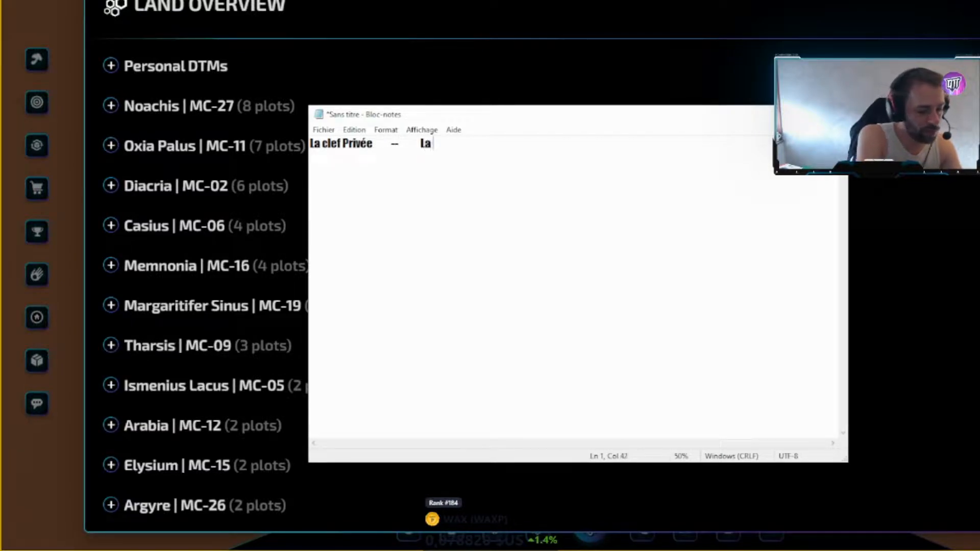
type(" Publique")
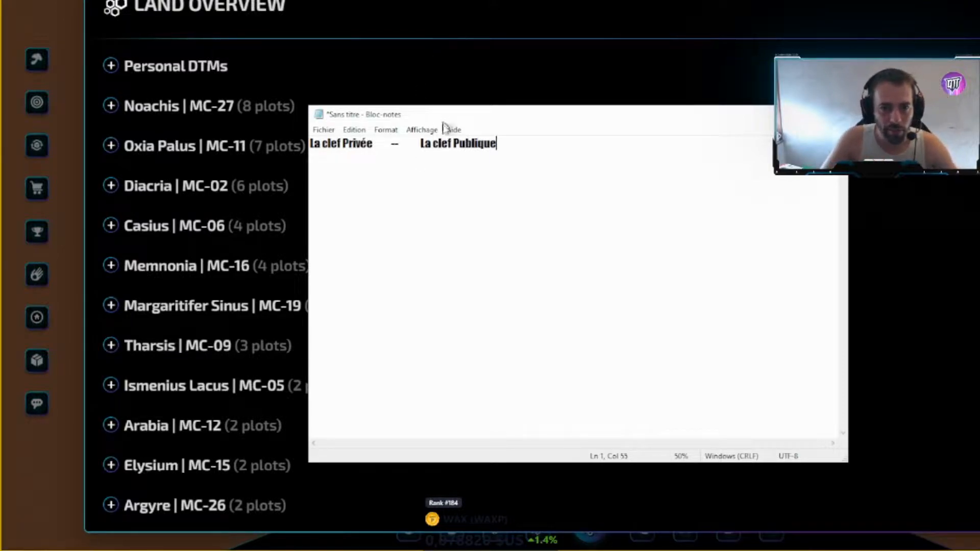
left_click_drag(420, 144, 633, 151)
left_click(552, 226)
left_click_drag(422, 143, 551, 154)
left_click(584, 211)
left_click(414, 145)
left_click(420, 145)
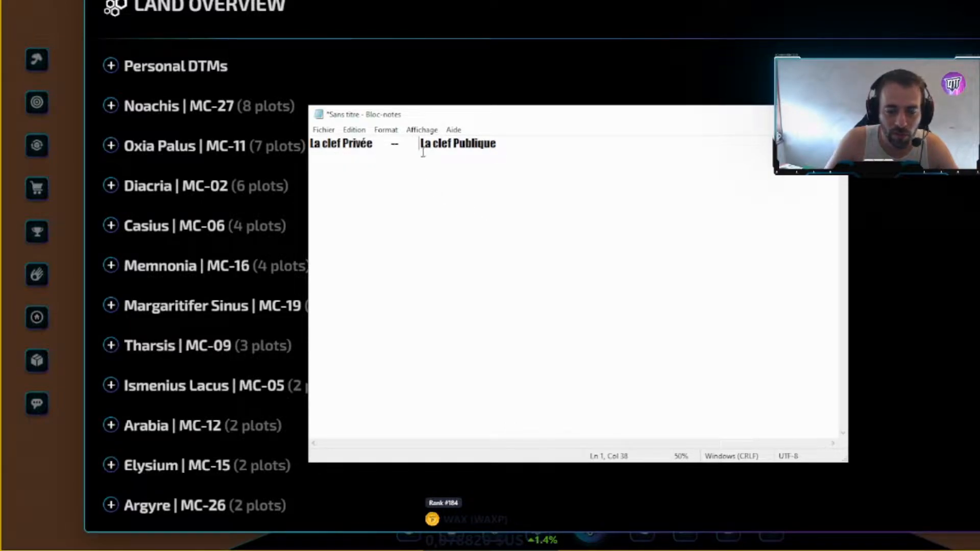
left_click_drag(422, 149, 493, 147)
left_click(521, 154)
left_click(432, 149)
left_click_drag(422, 147, 499, 149)
left_click(503, 148)
left_click_drag(420, 147, 544, 150)
left_click(435, 163)
left_click_drag(421, 148, 564, 162)
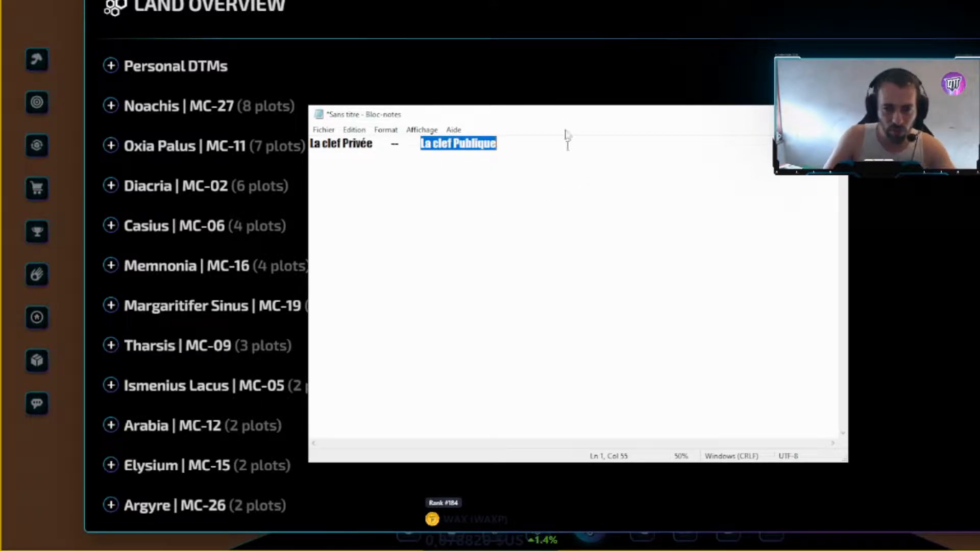
left_click(535, 201)
left_click_drag(422, 142, 508, 149)
left_click(555, 214)
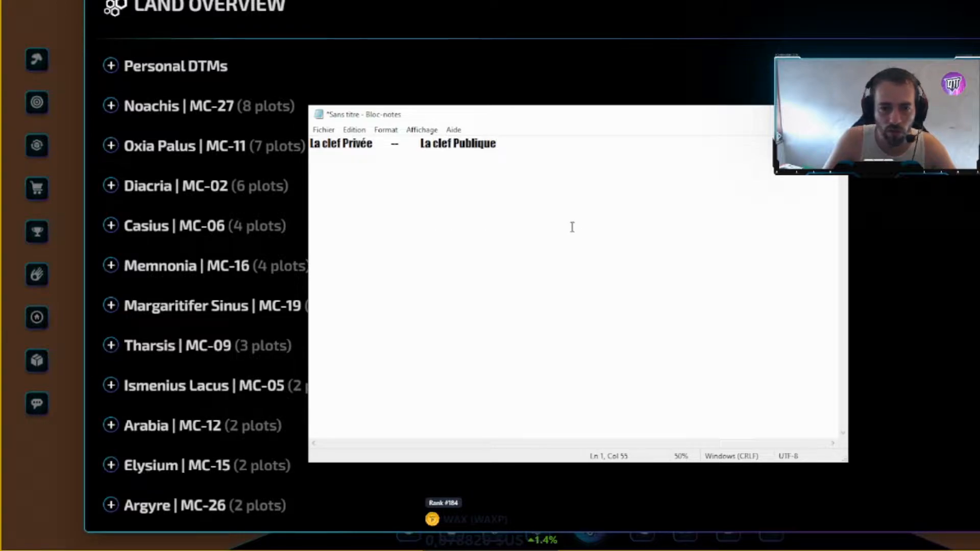
left_click_drag(426, 148, 509, 146)
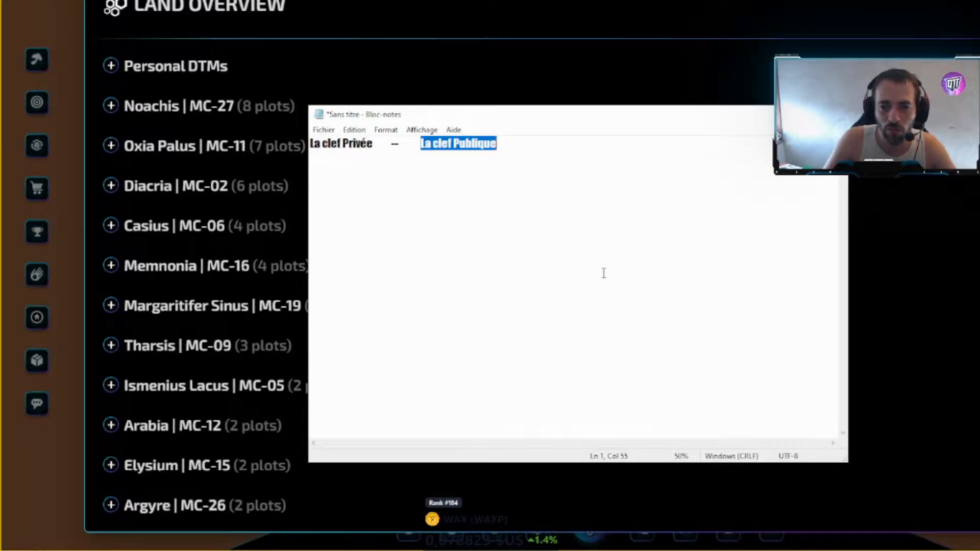
left_click(548, 218)
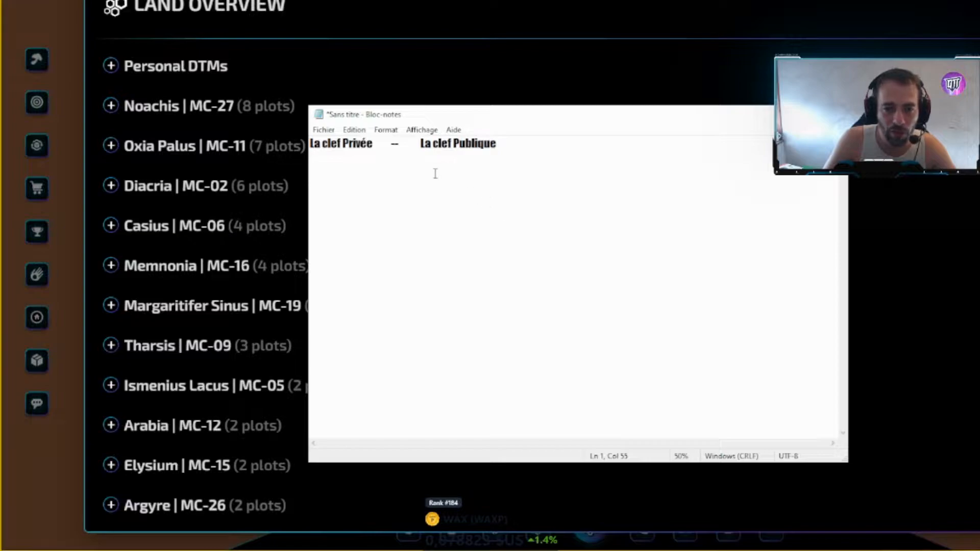
left_click_drag(425, 145, 506, 152)
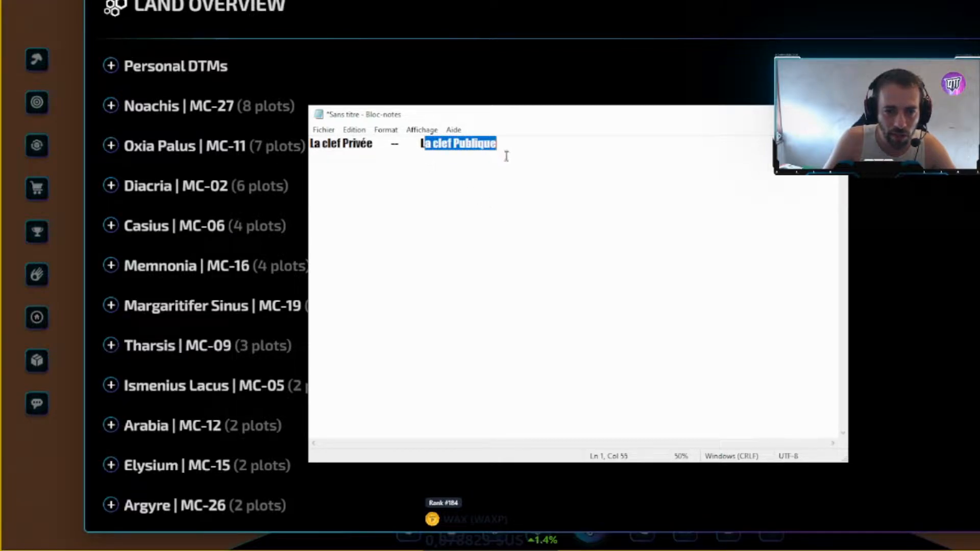
left_click(451, 175)
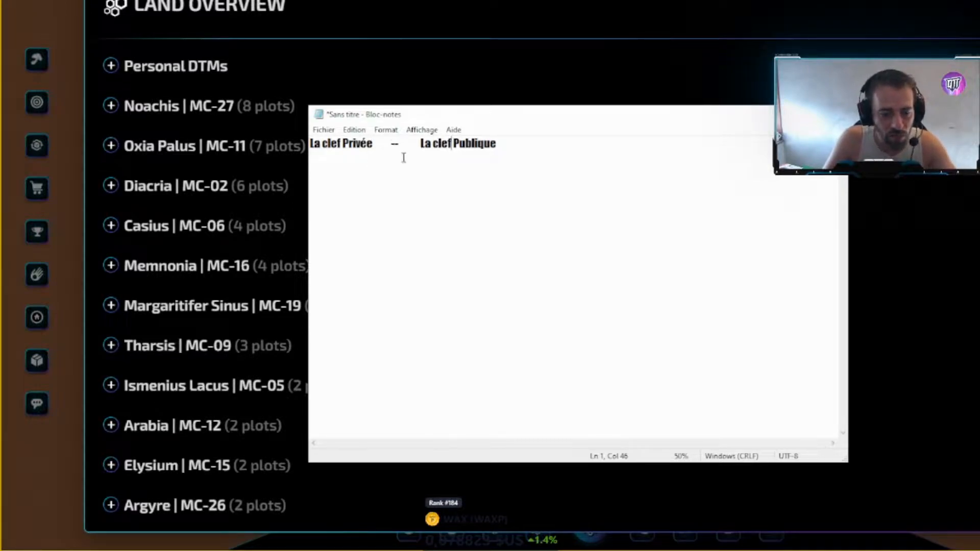
left_click(377, 170)
key("shift+Home")
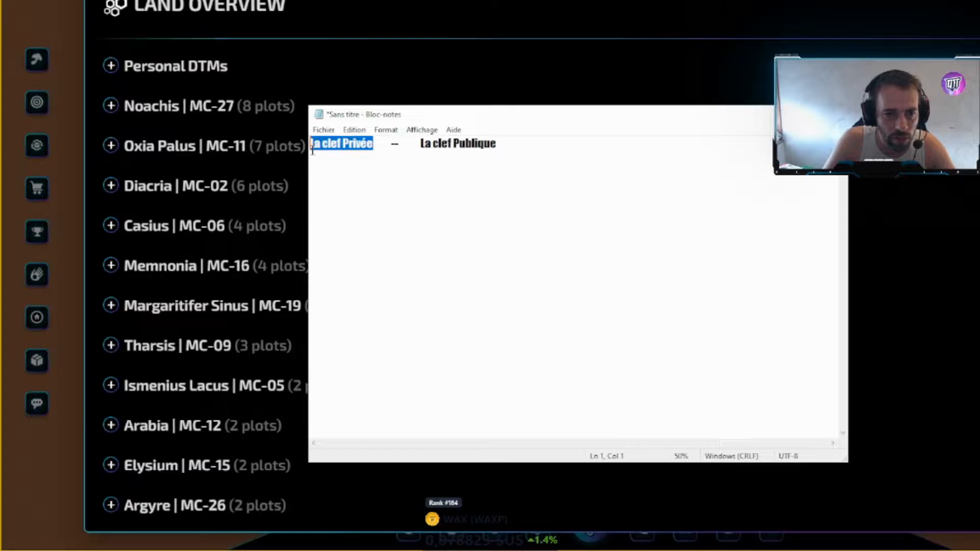
left_click(408, 193)
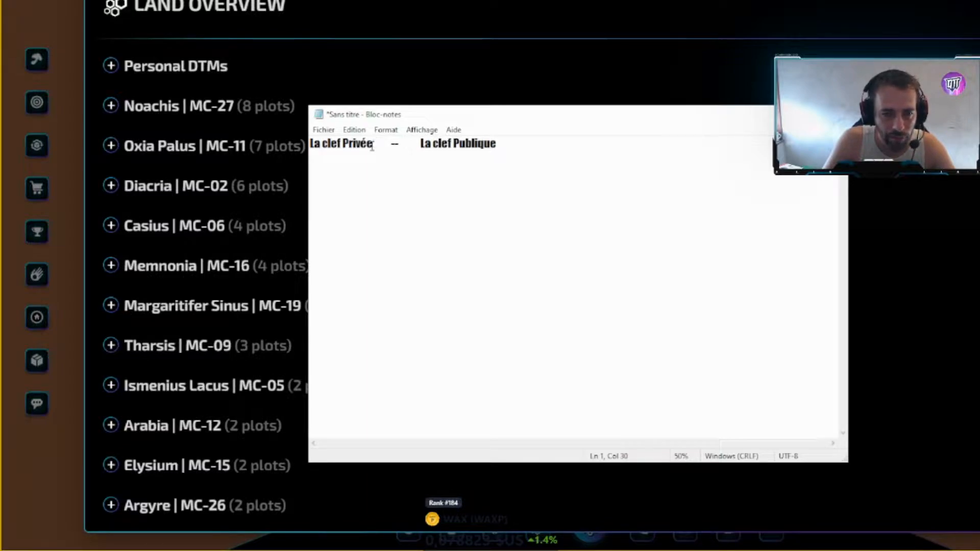
left_click_drag(313, 144, 375, 146)
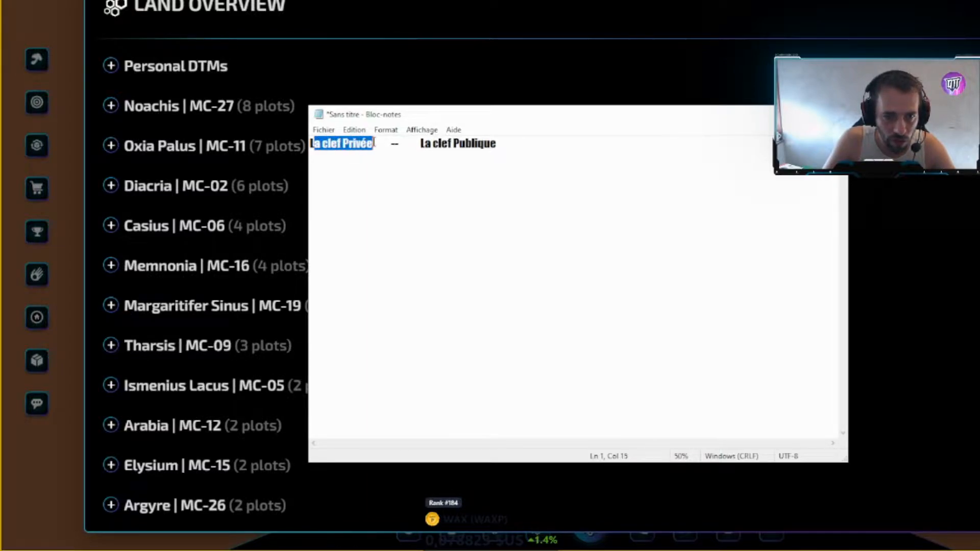
double_click(393, 143)
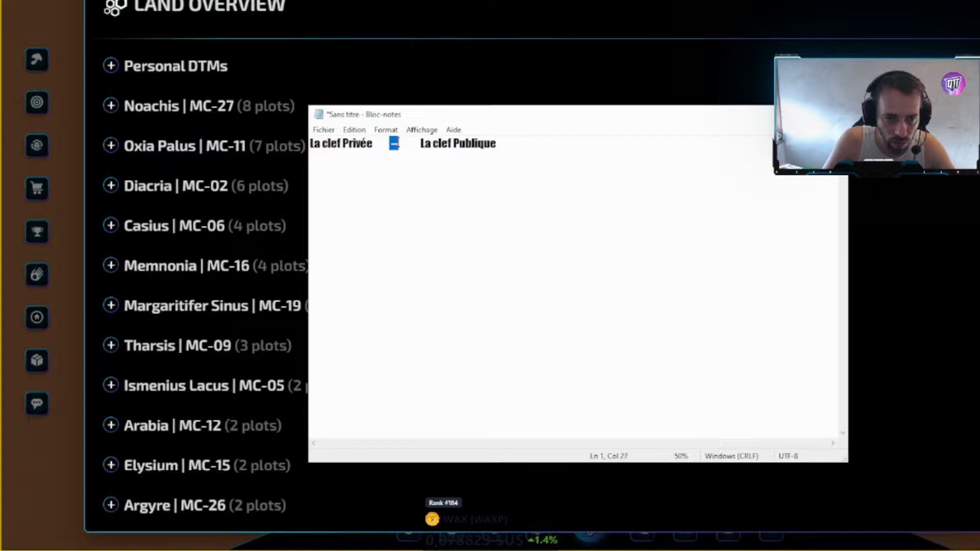
left_click_drag(421, 144, 530, 160)
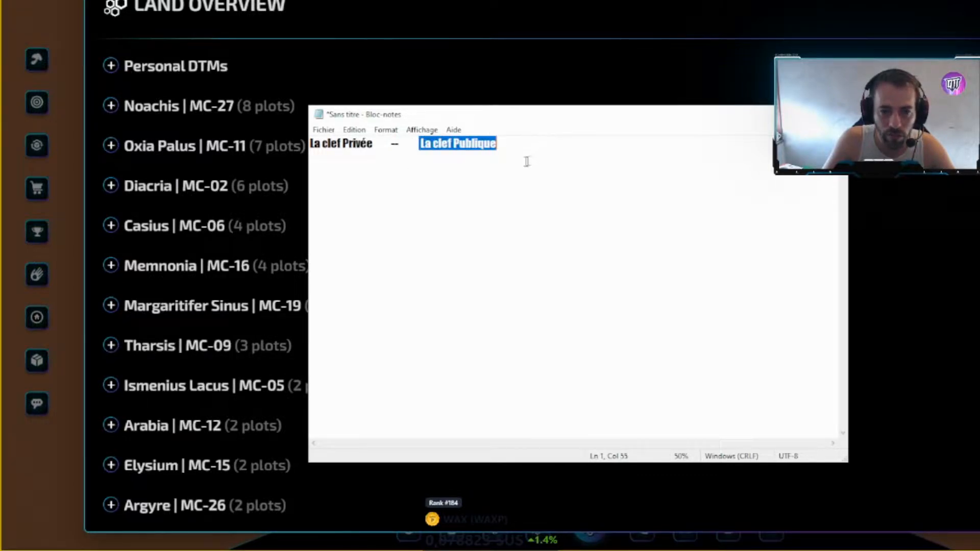
left_click(530, 160)
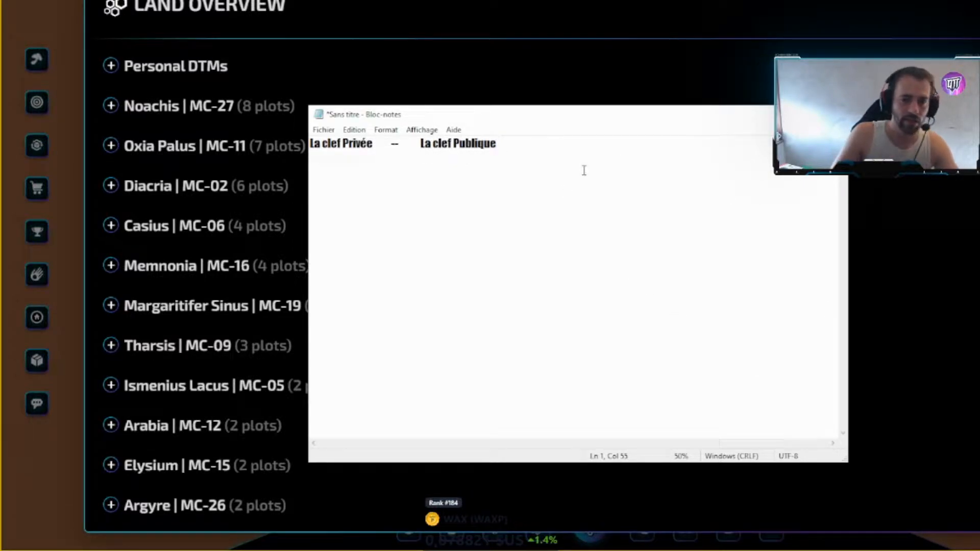
- Add blank lines below the heading, then highlight the whole first line
key("Return")
key("Return")
key("Return")
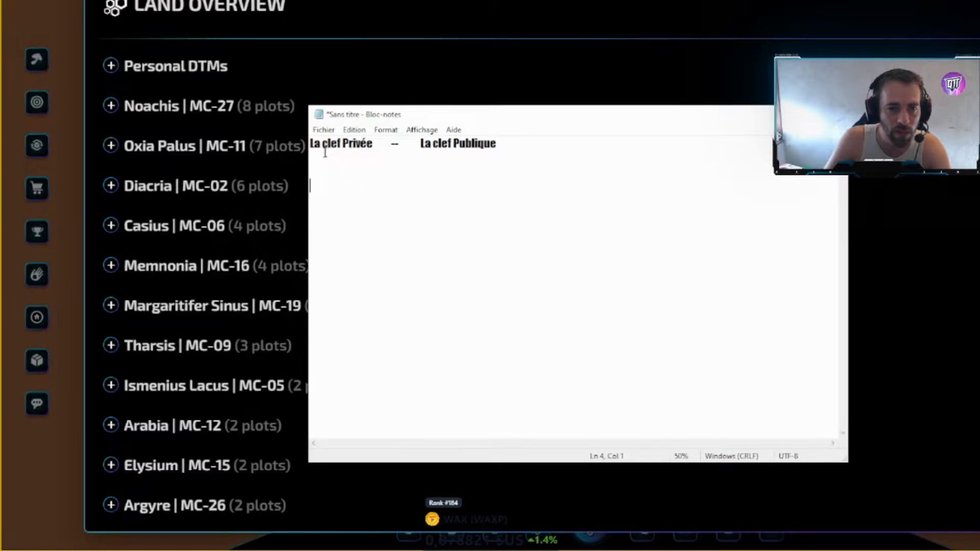
left_click_drag(311, 143, 490, 155)
left_click(375, 162)
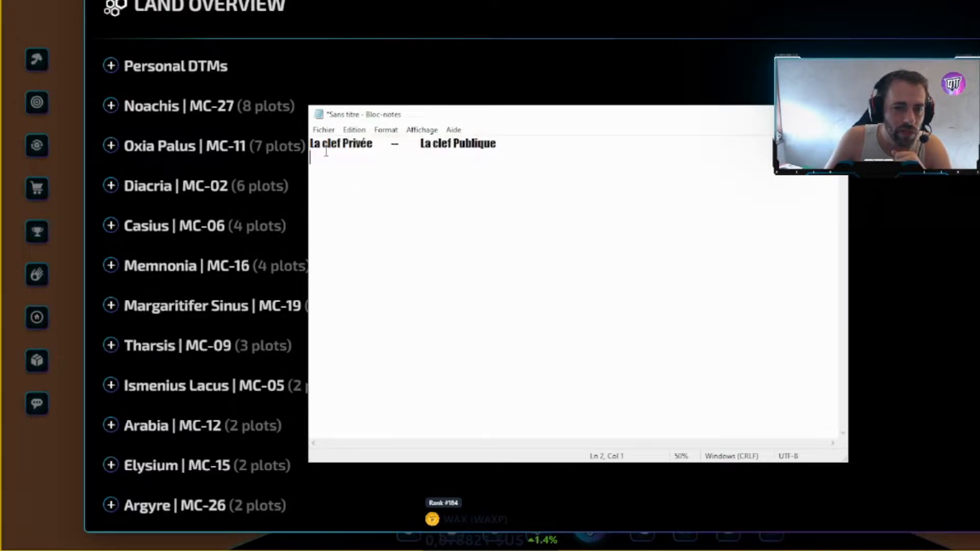
- Highlight 'La clef Privée' and 'La clef Publique' in turn to point out each label
left_click_drag(321, 144, 361, 144)
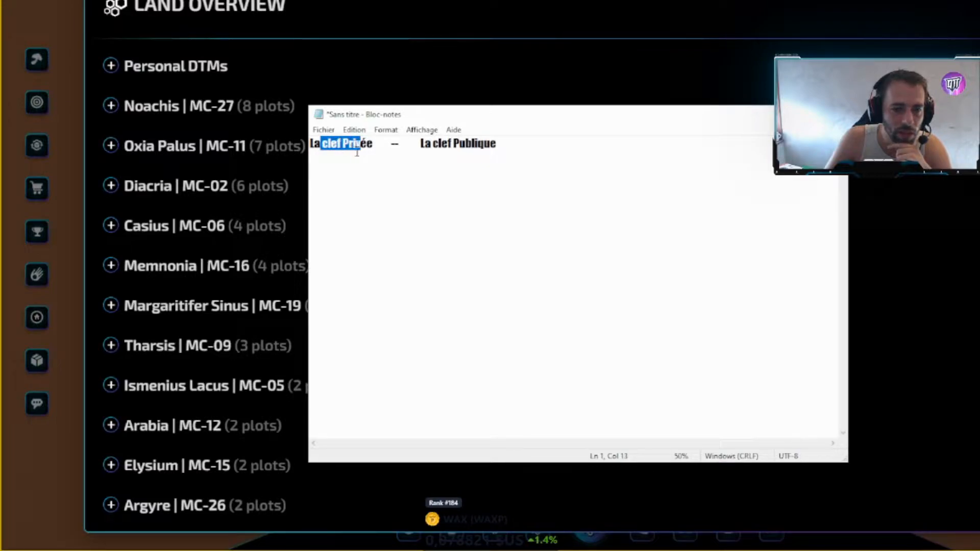
left_click_drag(418, 144, 502, 148)
left_click(511, 157)
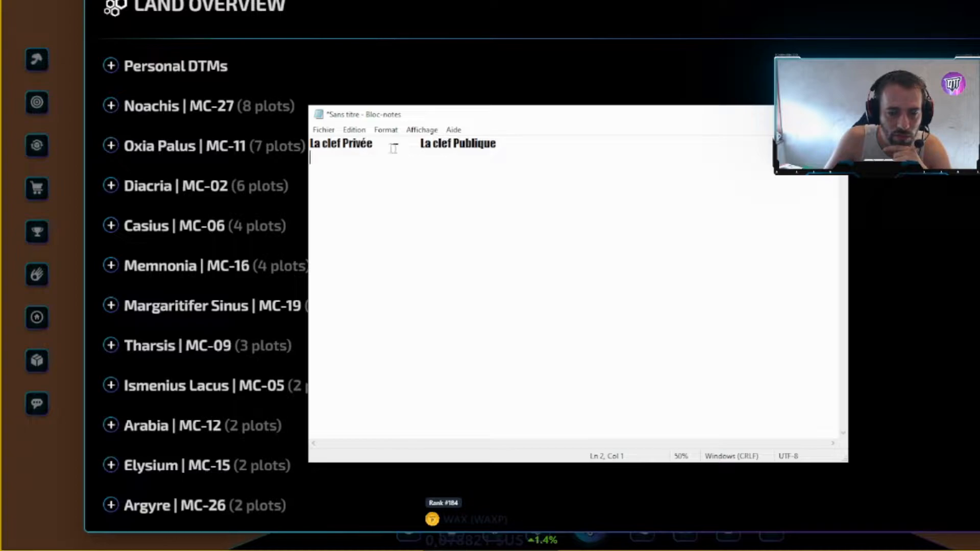
left_click_drag(419, 145, 498, 145)
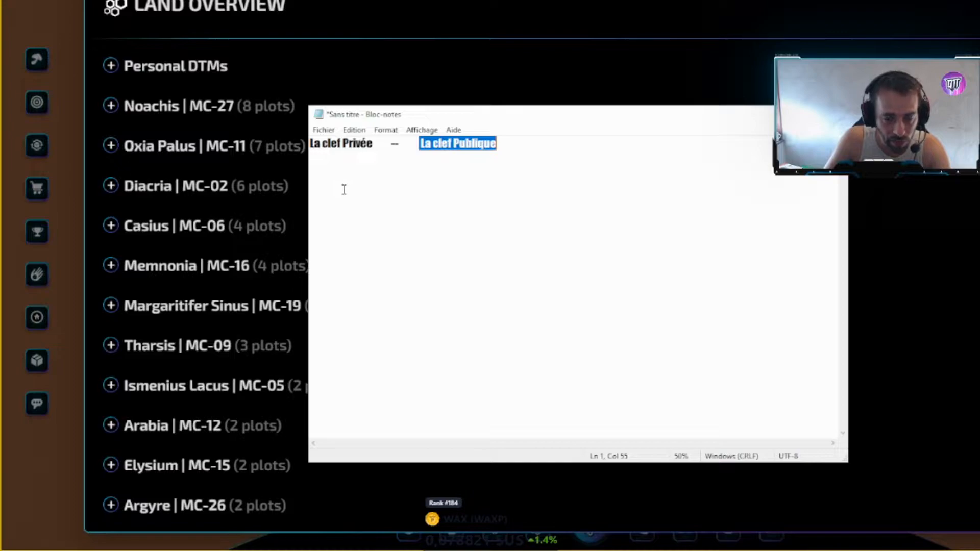
left_click(453, 182)
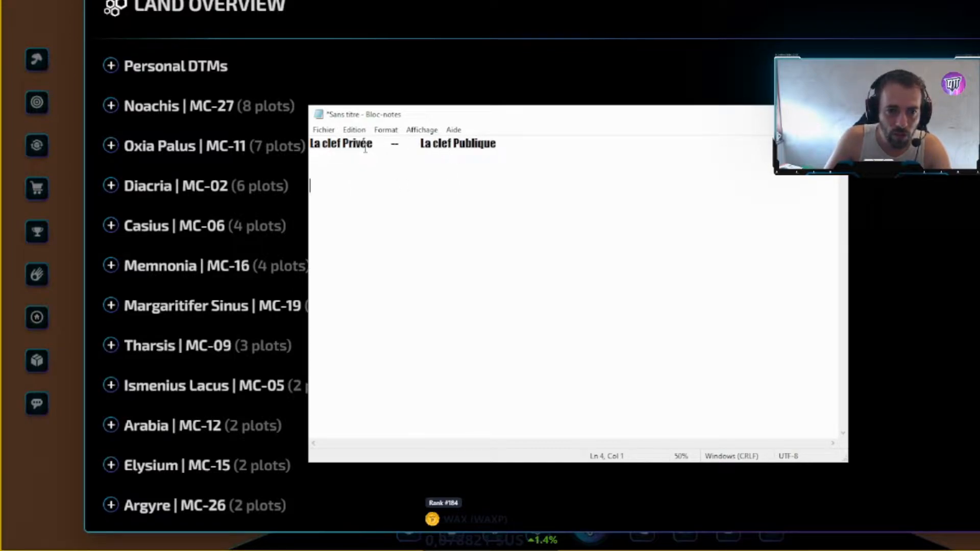
left_click_drag(373, 145, 310, 146)
left_click(394, 163)
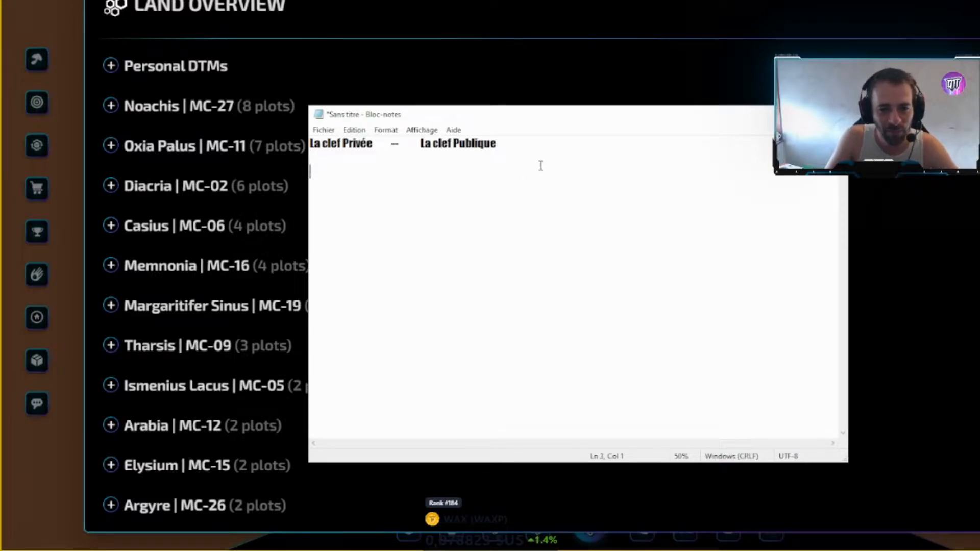
- Place the caret on the empty line beneath the 'La clef Privée — La clef Publique' heading
left_click(527, 140)
left_click(502, 203)
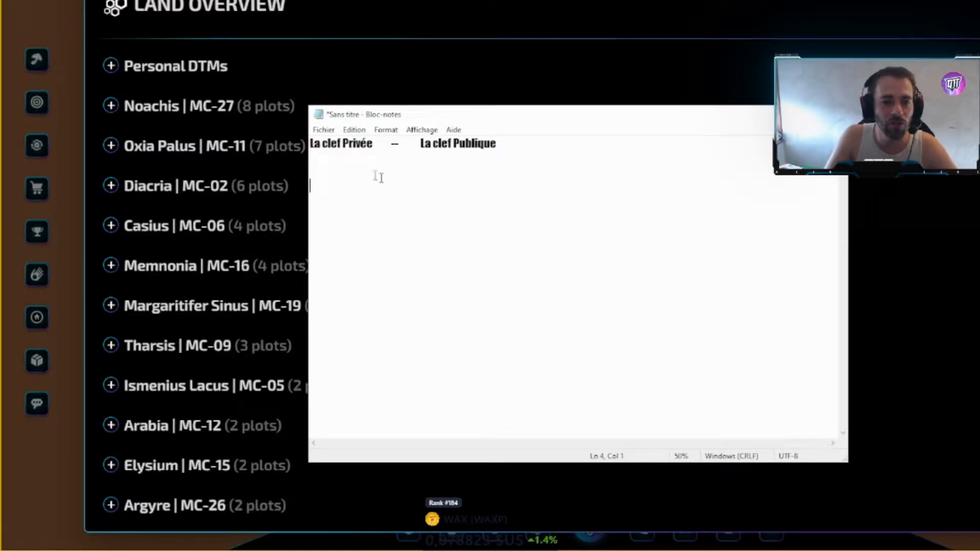
left_click(360, 160)
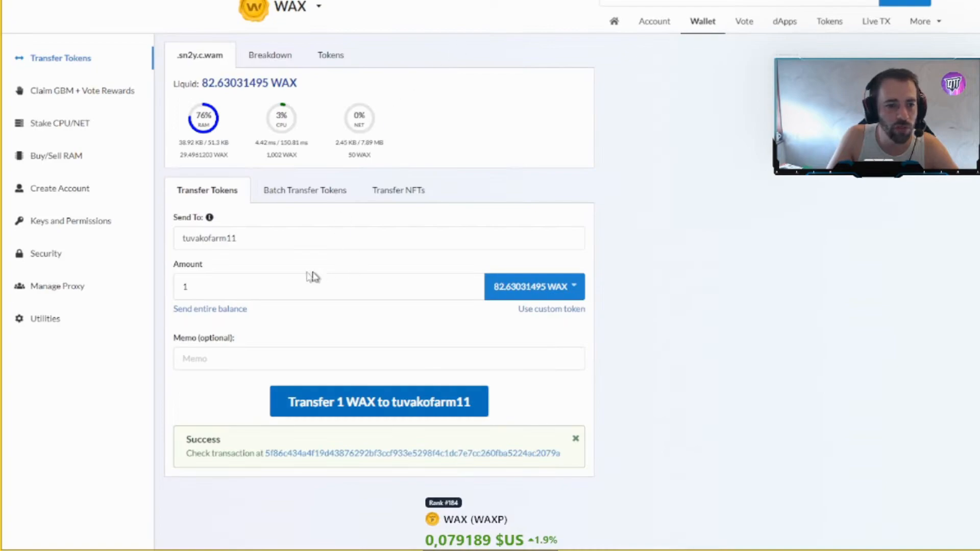
- Go to Keys and Permissions, duplicate the wallet tab, and show the Utilities key generator there
left_click(72, 225)
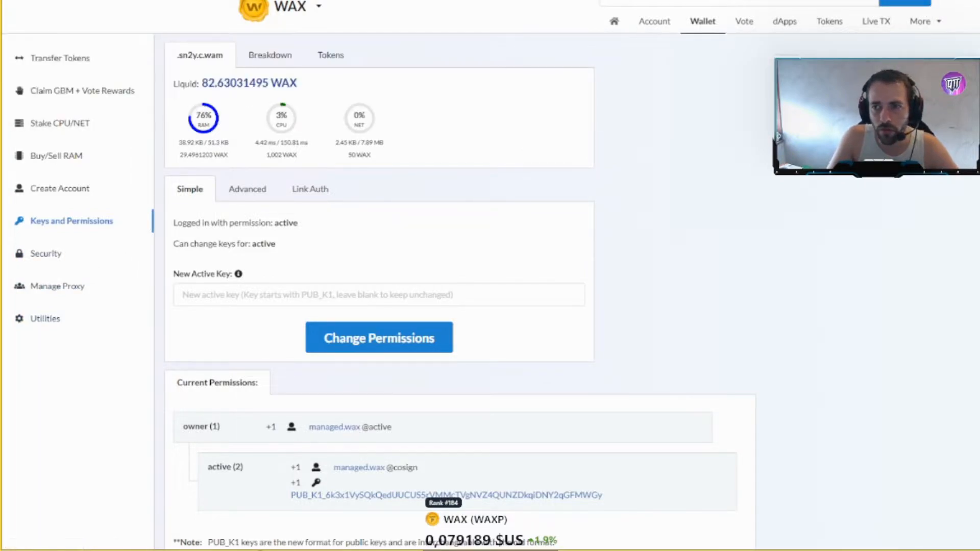
right_click(601, 1)
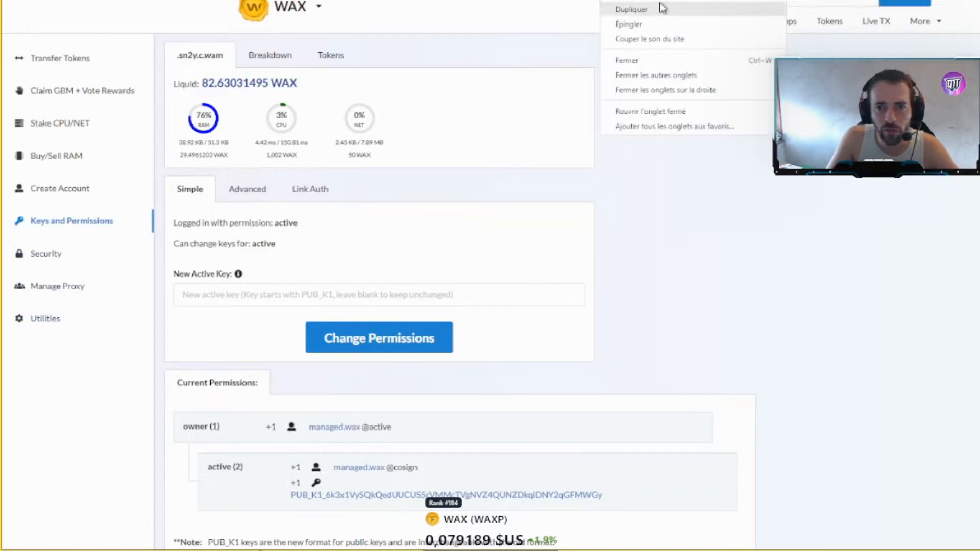
left_click(661, 9)
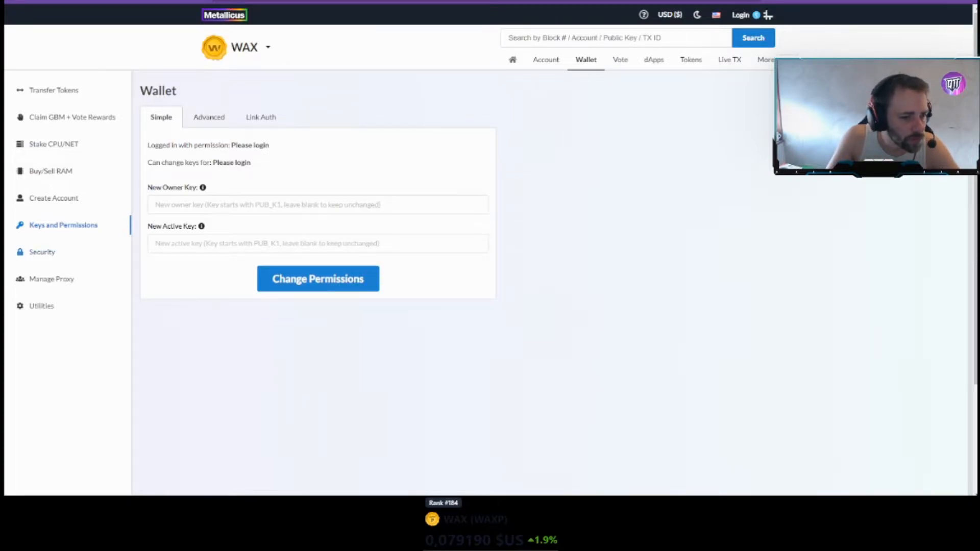
left_click(97, 308)
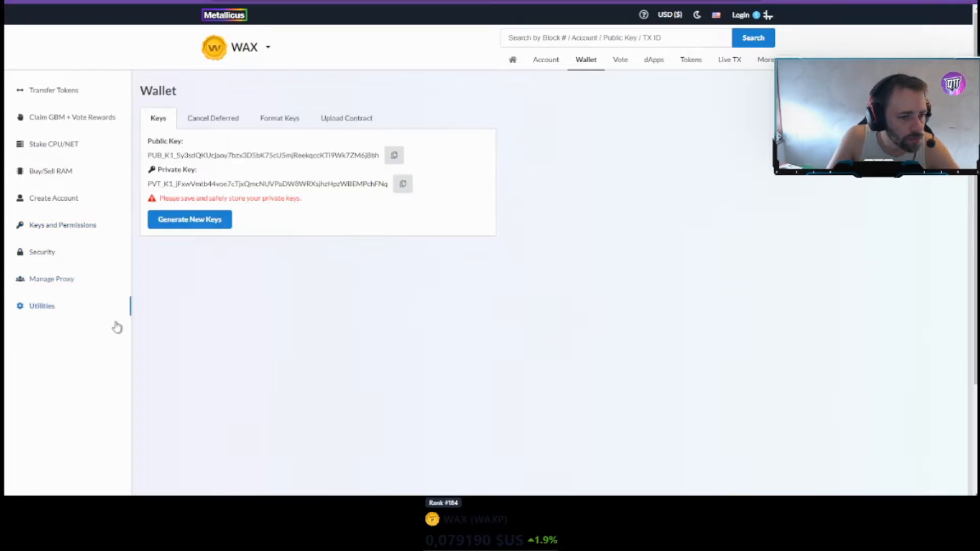
- Regenerate the key pair several times, view the Create Account form, and return to the generator
left_click(195, 226)
left_click(196, 223)
left_click(196, 223)
left_click(196, 223)
left_click(196, 223)
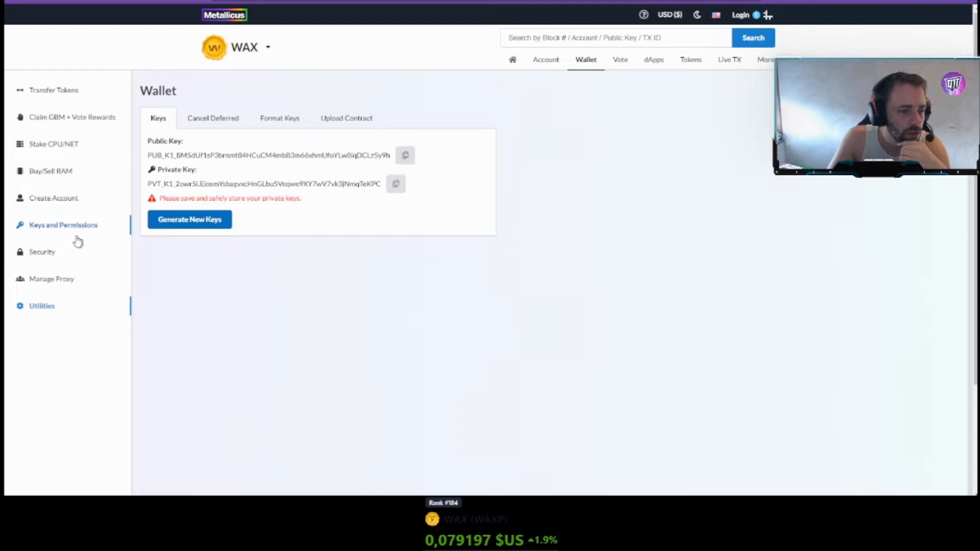
left_click(69, 201)
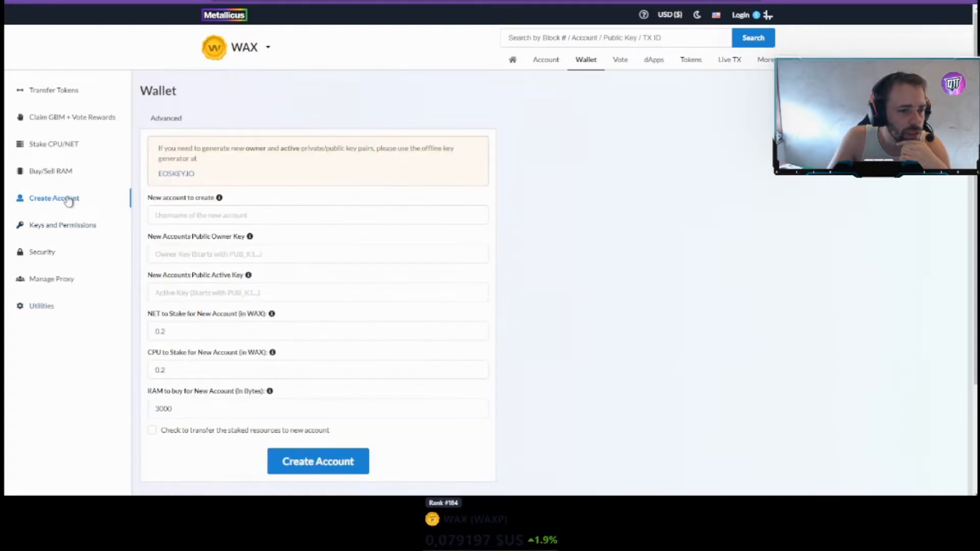
left_click(51, 307)
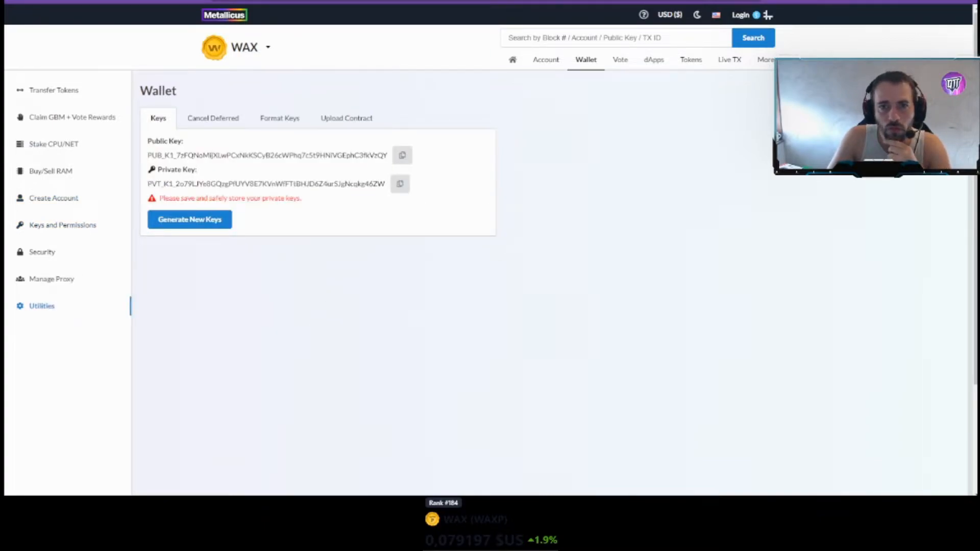
- On the Create Account form, click into the new account name and Owner Key fields
left_click(68, 201)
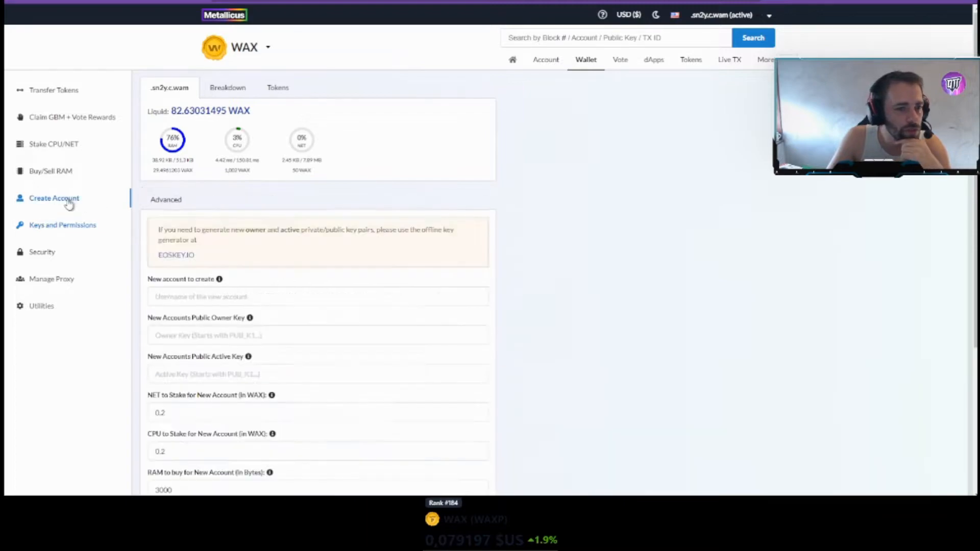
scroll(251, 284, "down", 1)
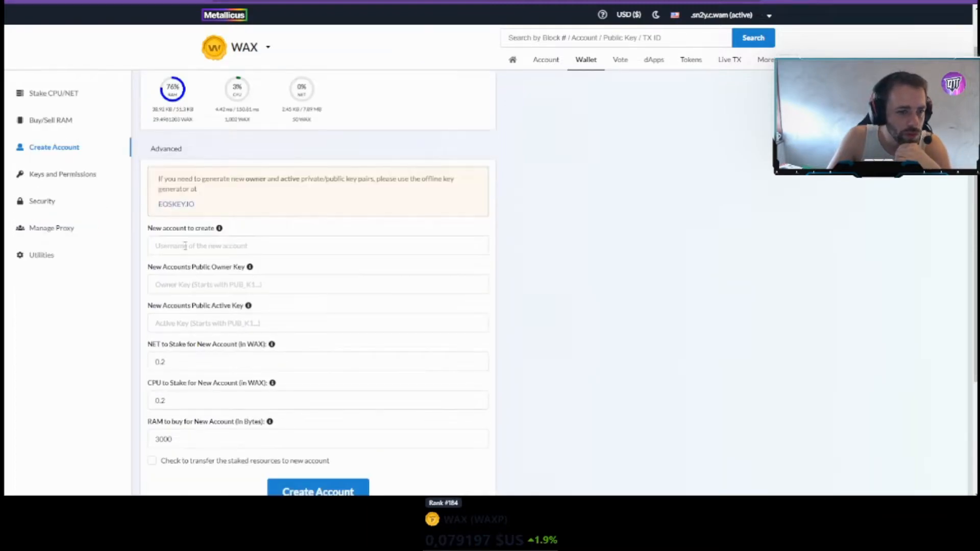
left_click(182, 245)
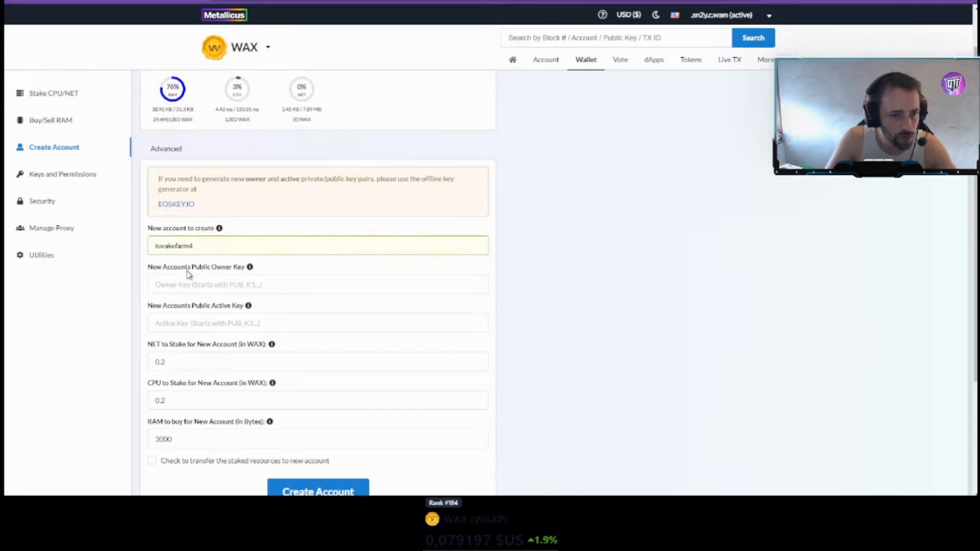
left_click(393, 275)
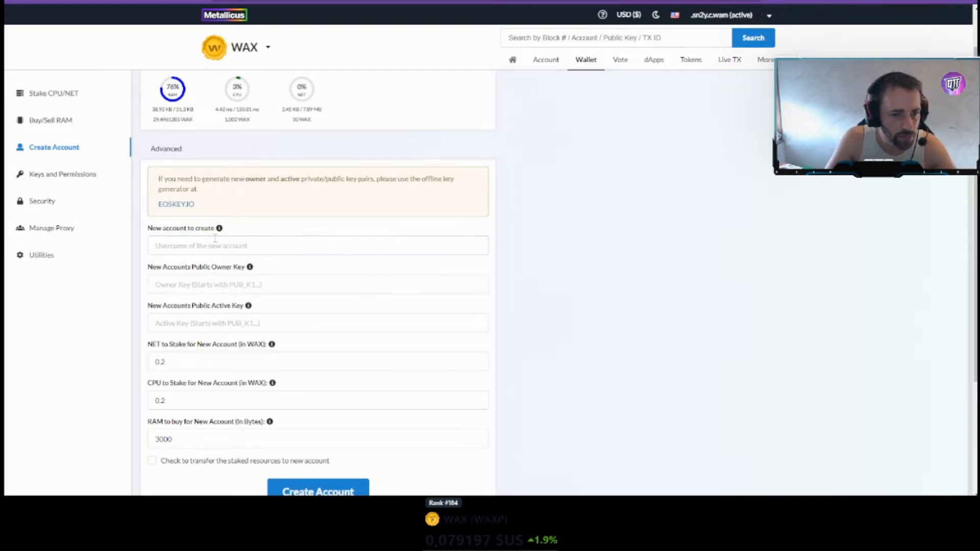
left_click(224, 285)
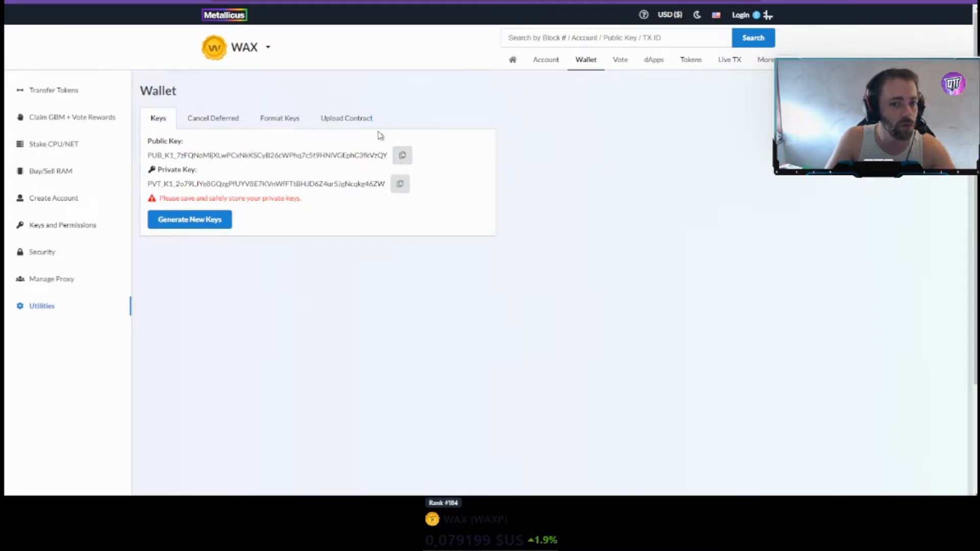
- Generate a fresh public/private key pair by regenerating the keys repeatedly
left_click_drag(271, 158, 298, 157)
left_click(302, 180)
left_click(299, 186)
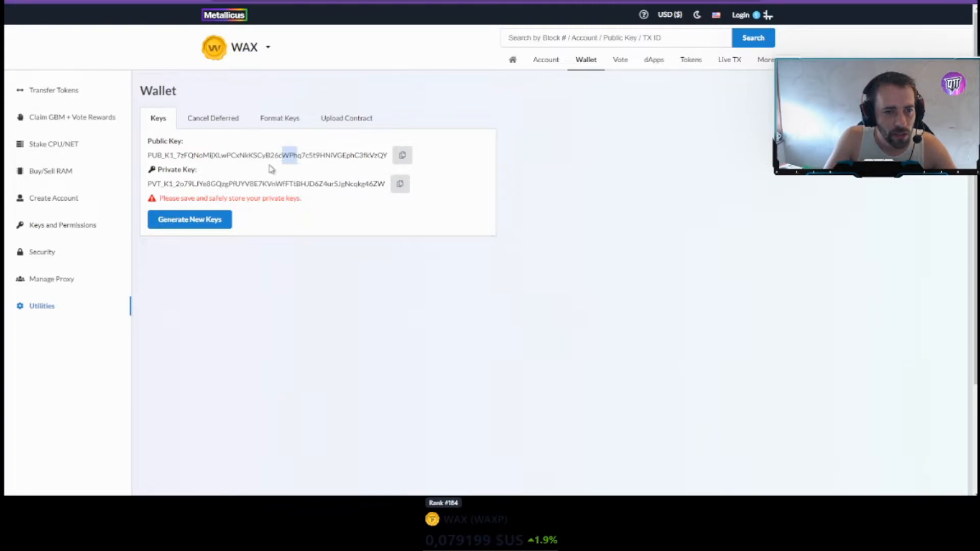
left_click(220, 228)
left_click(219, 228)
left_click(220, 228)
left_click(219, 229)
left_click(220, 229)
left_click(219, 229)
left_click(219, 228)
left_click(220, 228)
left_click(219, 228)
left_click(220, 229)
- Select the full private key and public key in turn to point each one out
left_click_drag(153, 153, 380, 194)
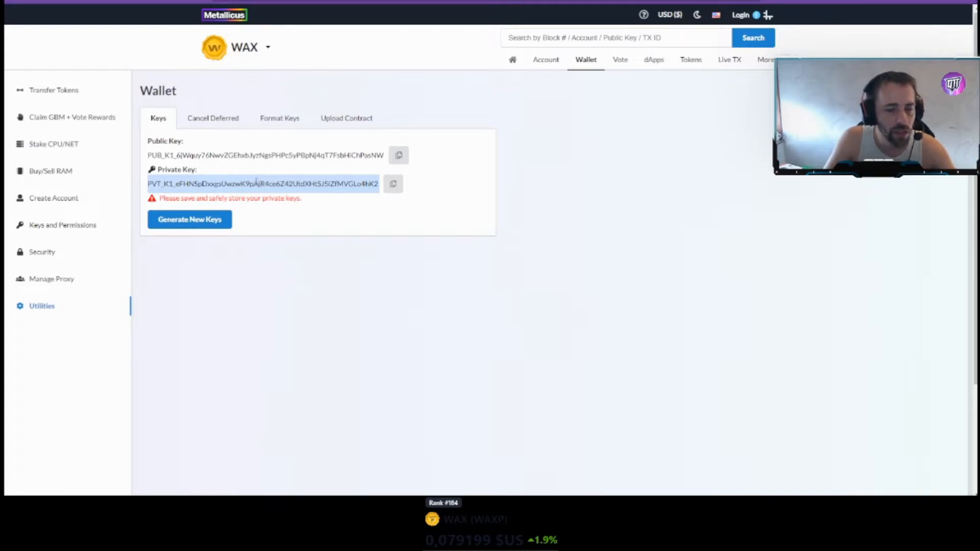
left_click(229, 194)
left_click_drag(148, 185, 378, 186)
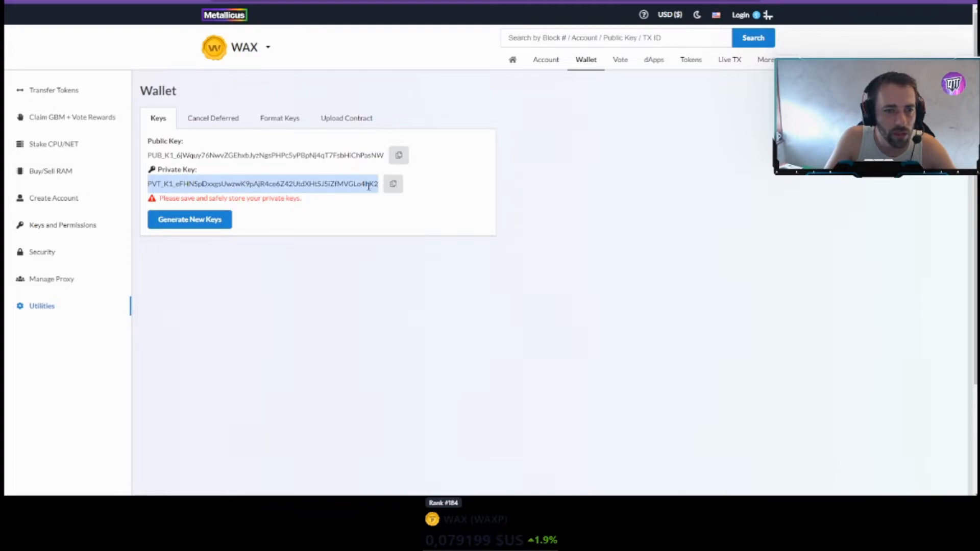
left_click(172, 154)
left_click_drag(149, 159, 385, 160)
left_click(176, 182)
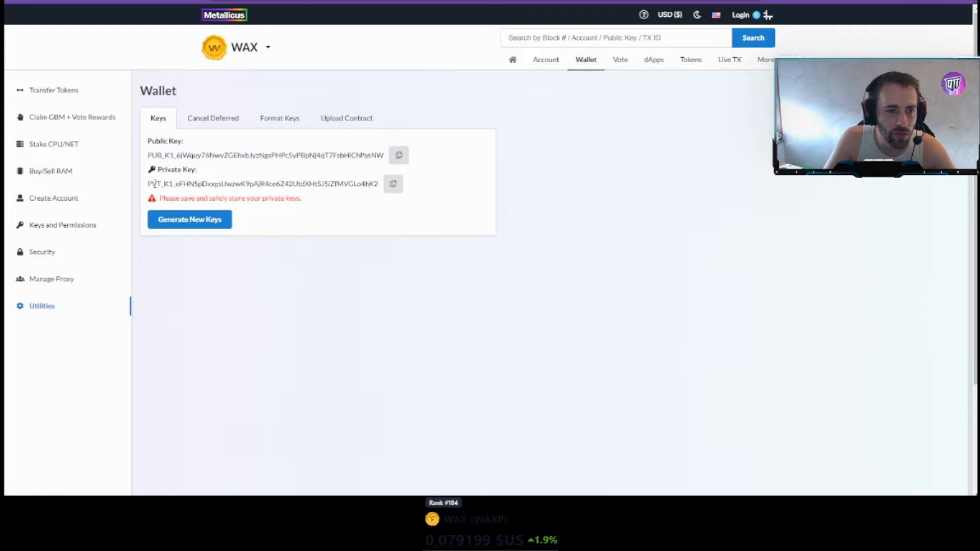
left_click_drag(149, 183, 381, 184)
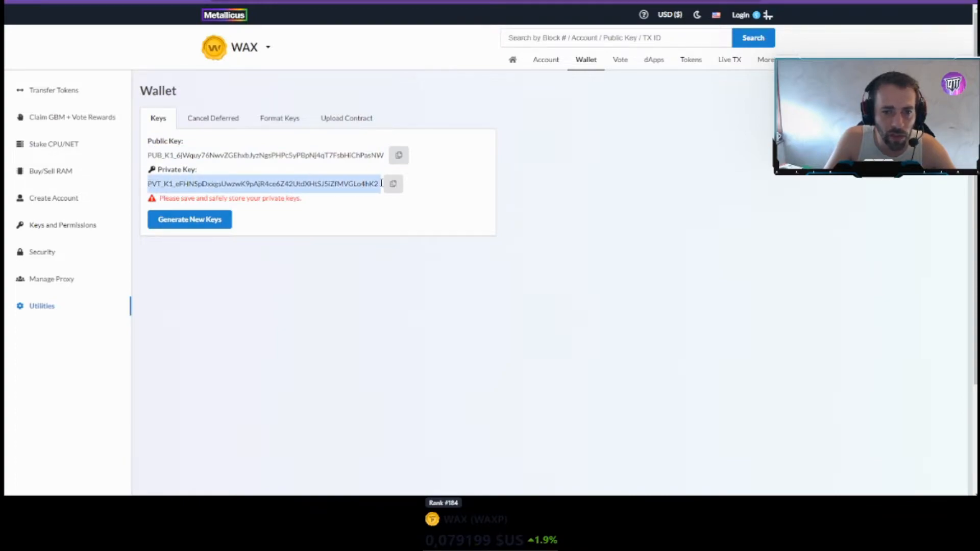
left_click(257, 150)
left_click_drag(148, 156, 386, 156)
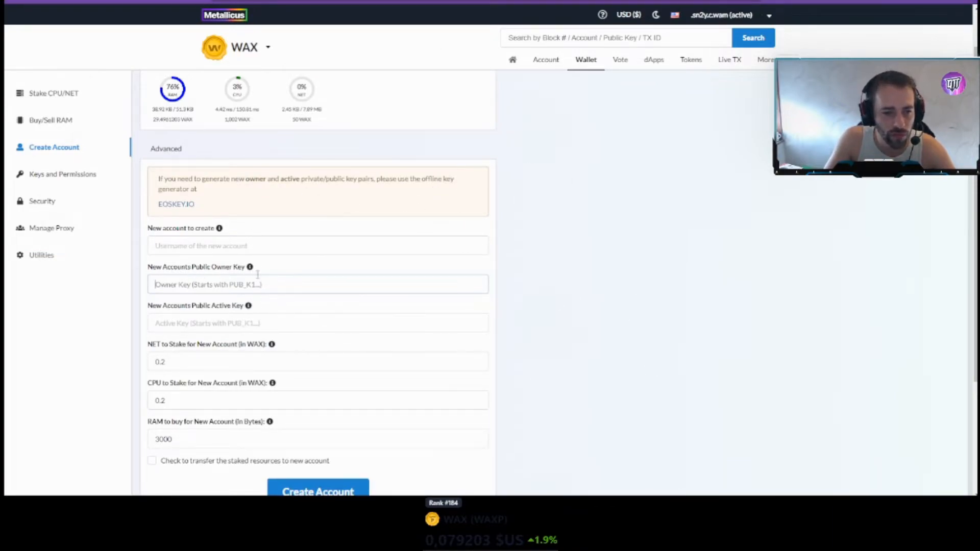
- Click the new account name field, generate another key pair, and select both keys
left_click(263, 251)
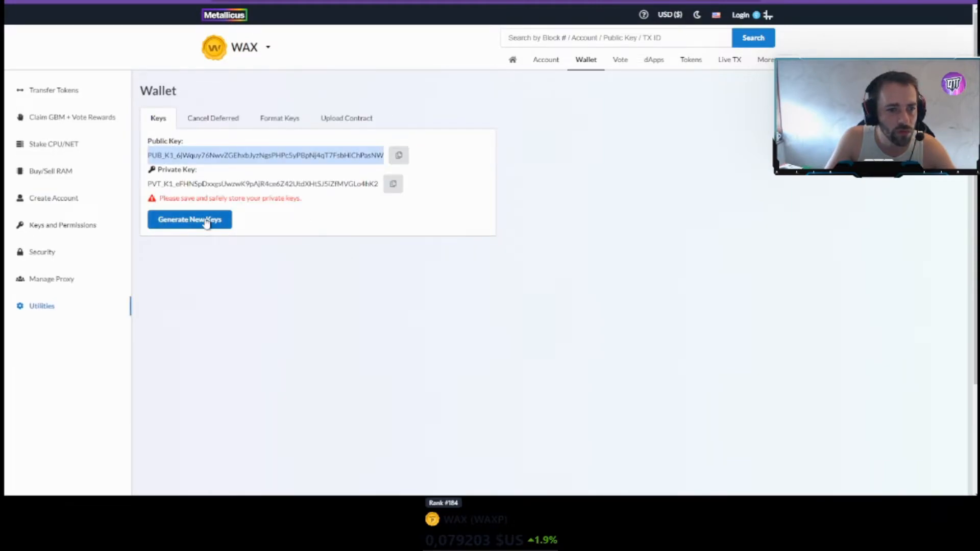
left_click(207, 223)
left_click_drag(148, 154, 377, 184)
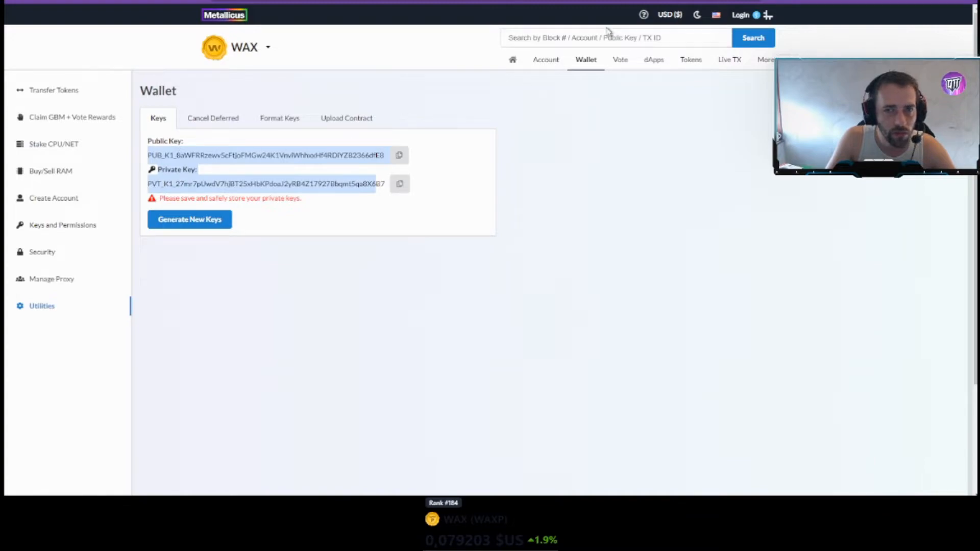
left_click(202, 154)
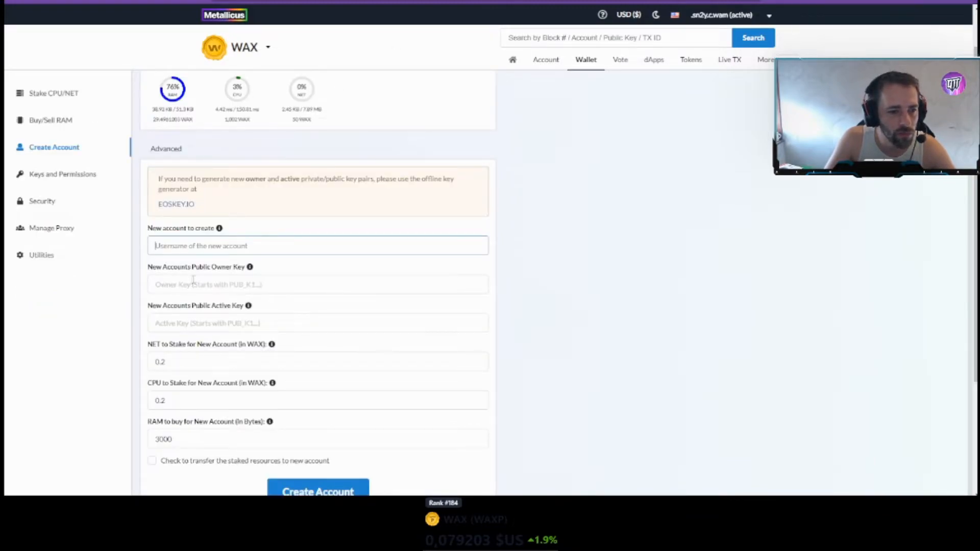
- Enter the new account's name in the Create Account form
type("tuv")
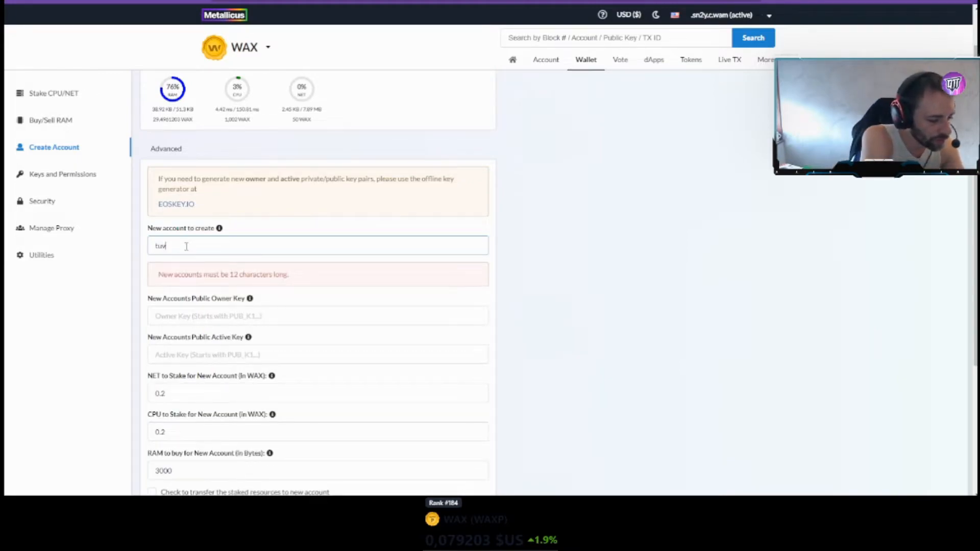
type("akofarm")
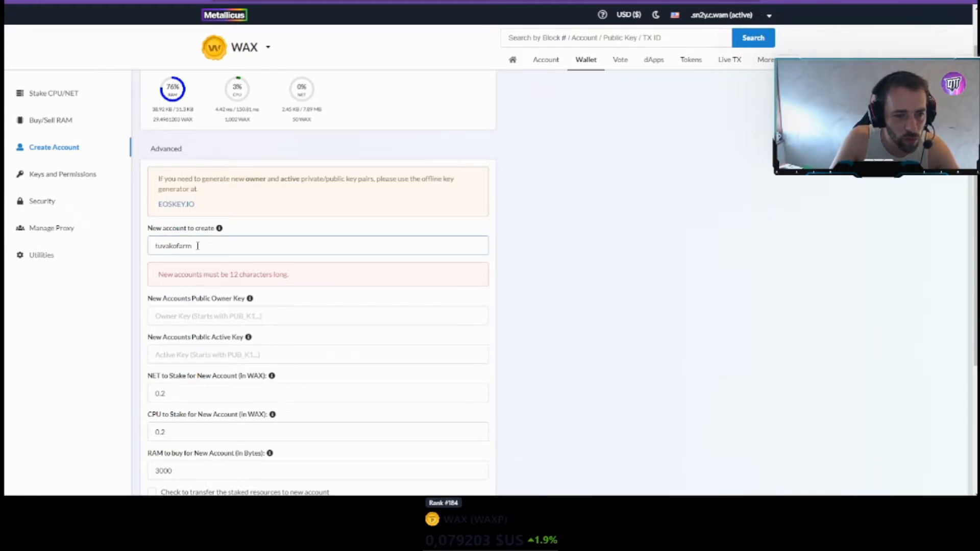
type("5")
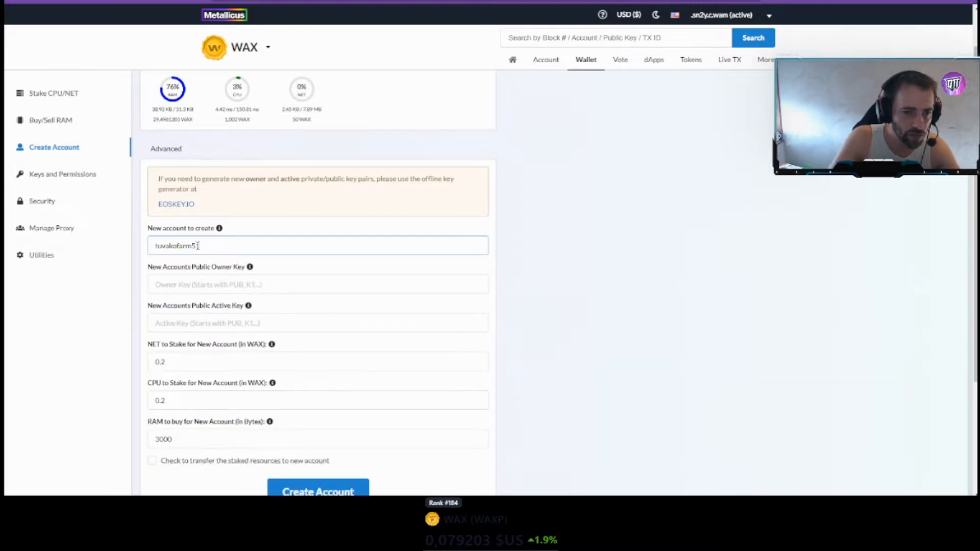
type("1")
left_click(330, 285)
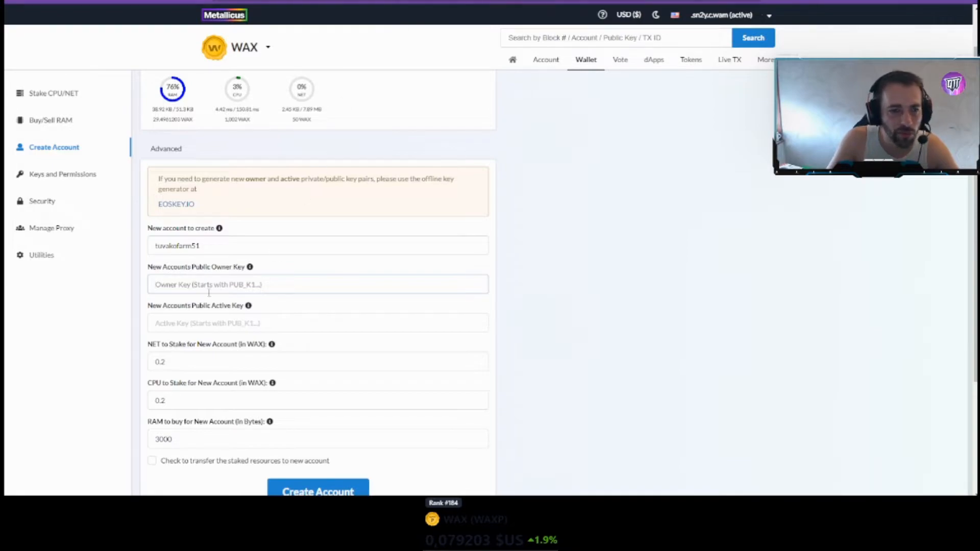
- Copy the generated public key and paste it into the Owner Key field
key("ctrl+Tab")
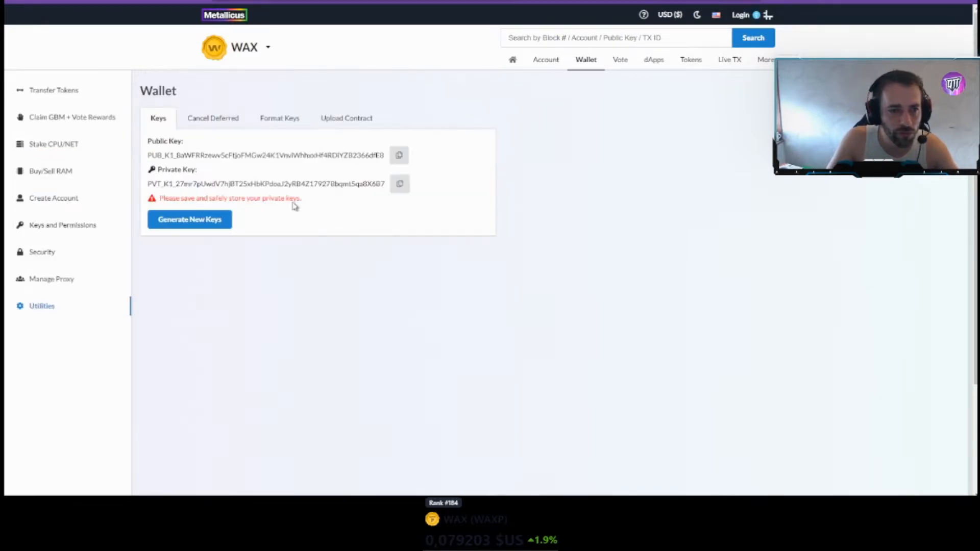
left_click(401, 158)
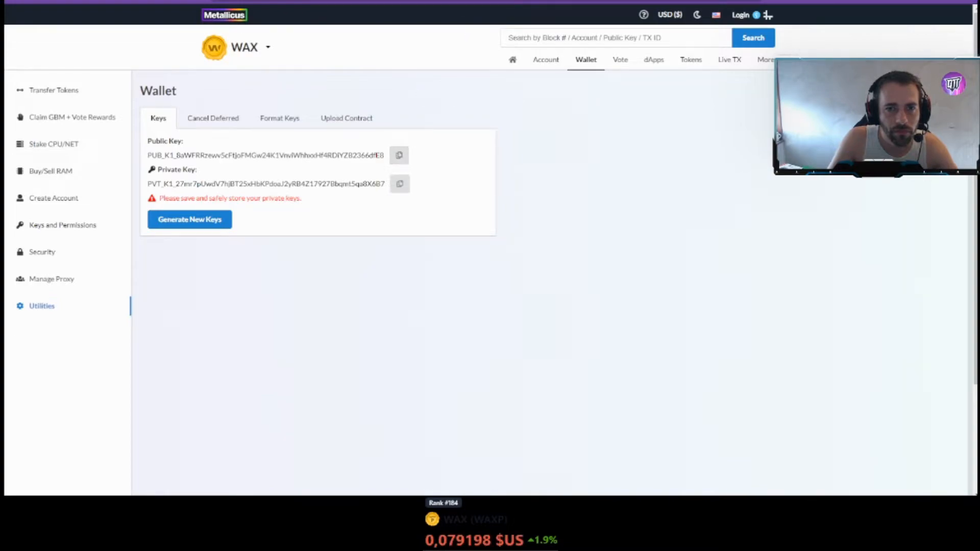
key("ctrl+Tab")
key("ctrl+v")
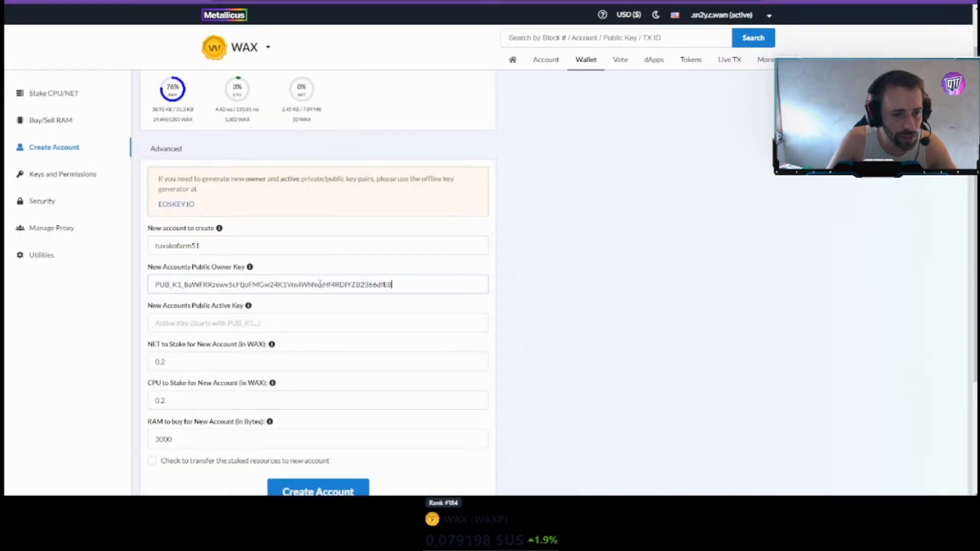
left_click(235, 324)
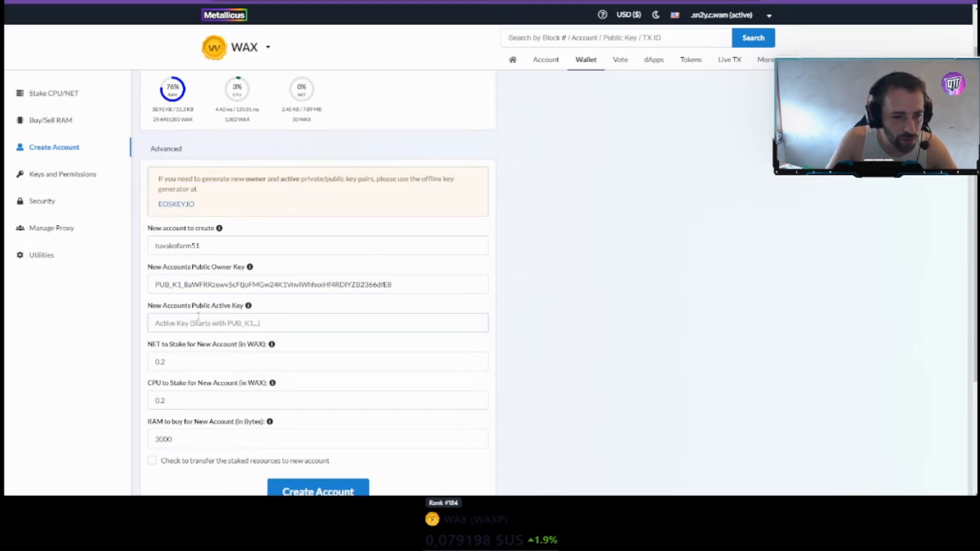
key("ctrl+Tab")
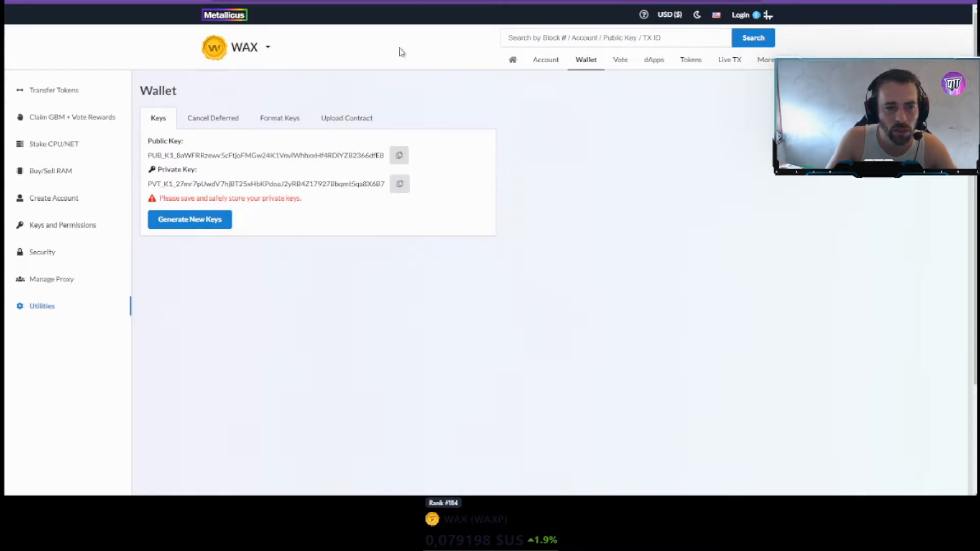
left_click(776, 0)
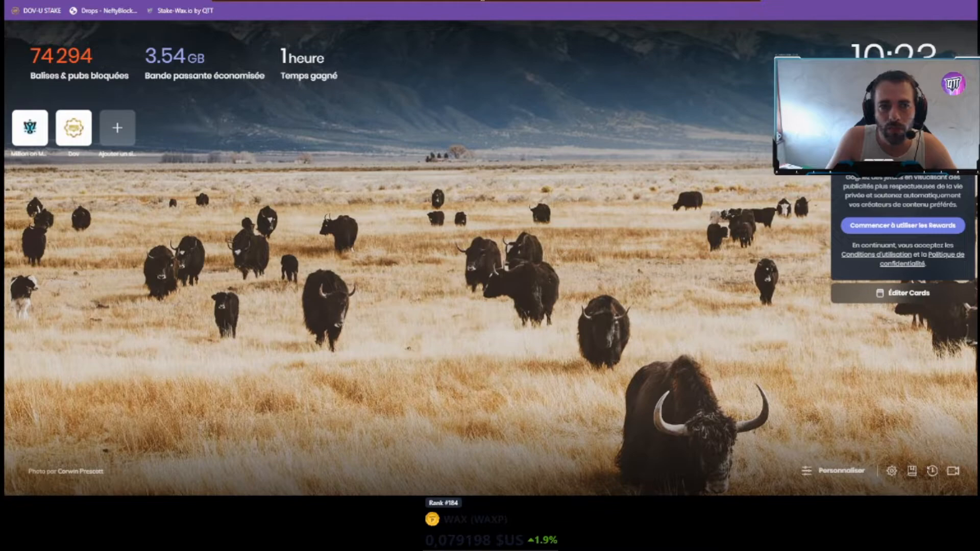
key("ctrl+t")
key("ctrl+w")
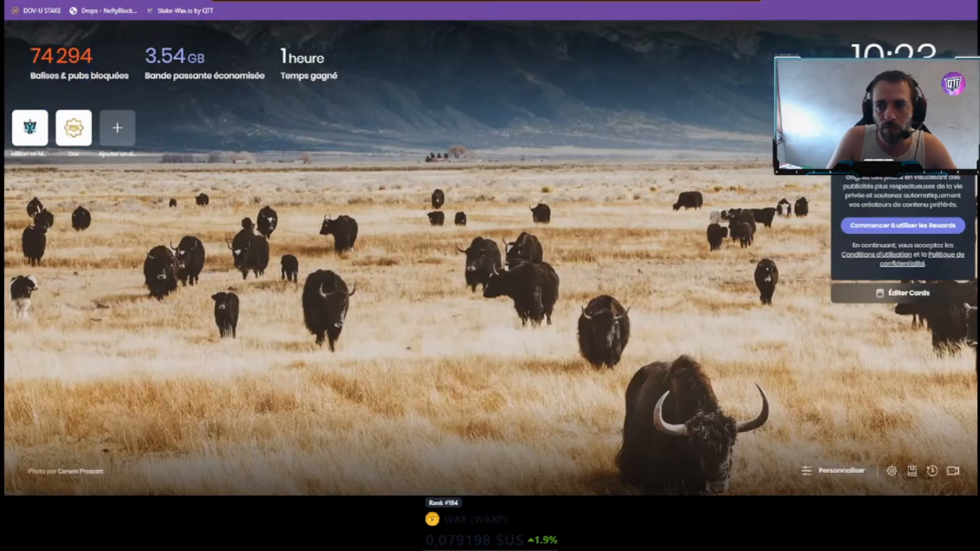
key("ctrl+w")
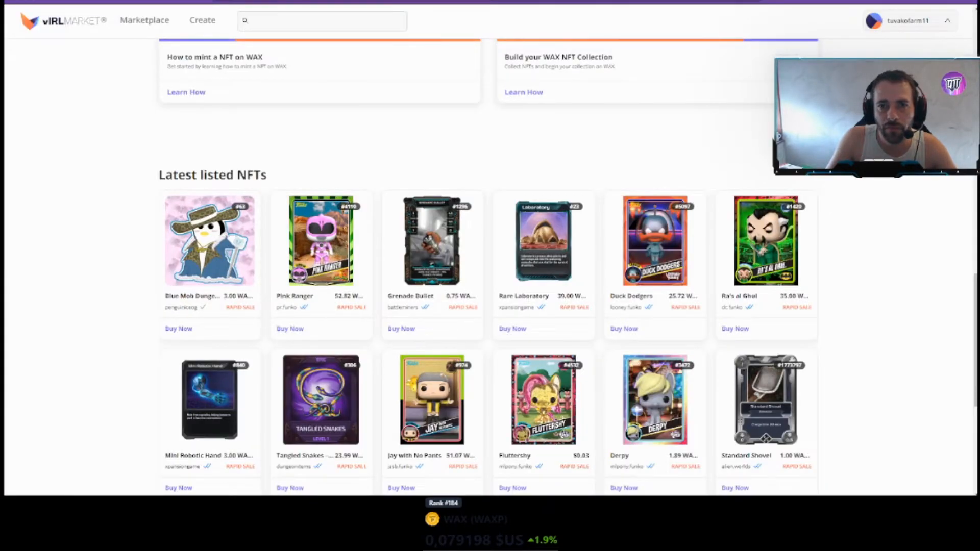
left_click(578, 60)
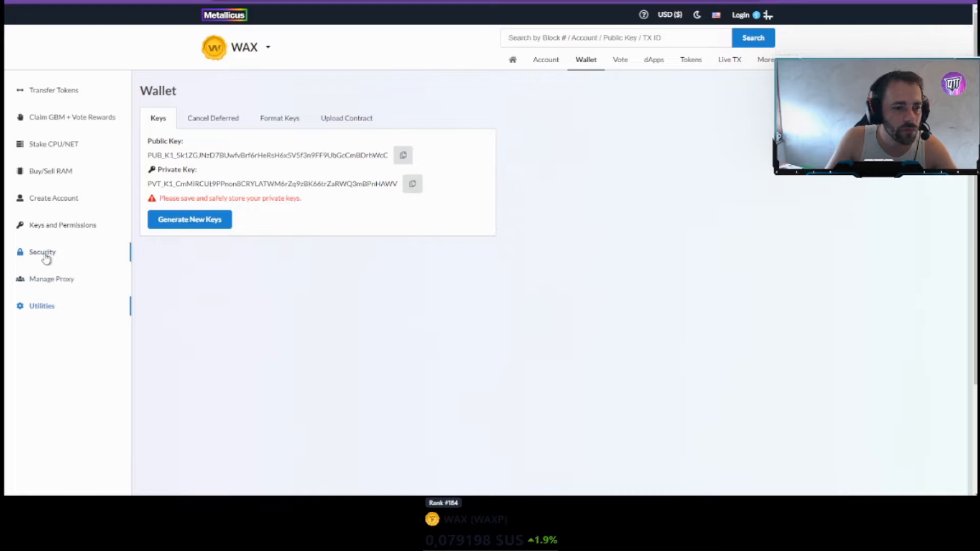
- Generate a fresh key pair and select its whole public key for copying
left_click(192, 221)
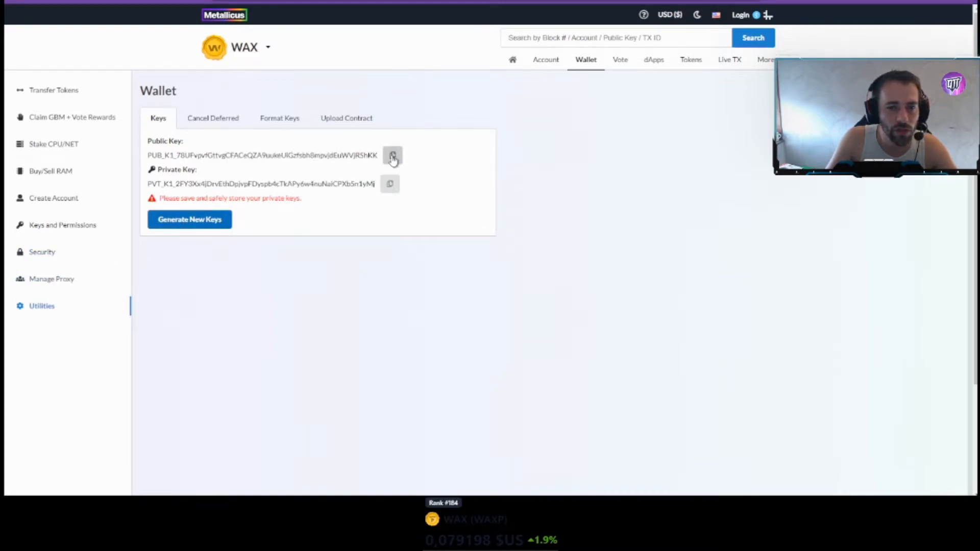
left_click(603, 1)
left_click(510, 2)
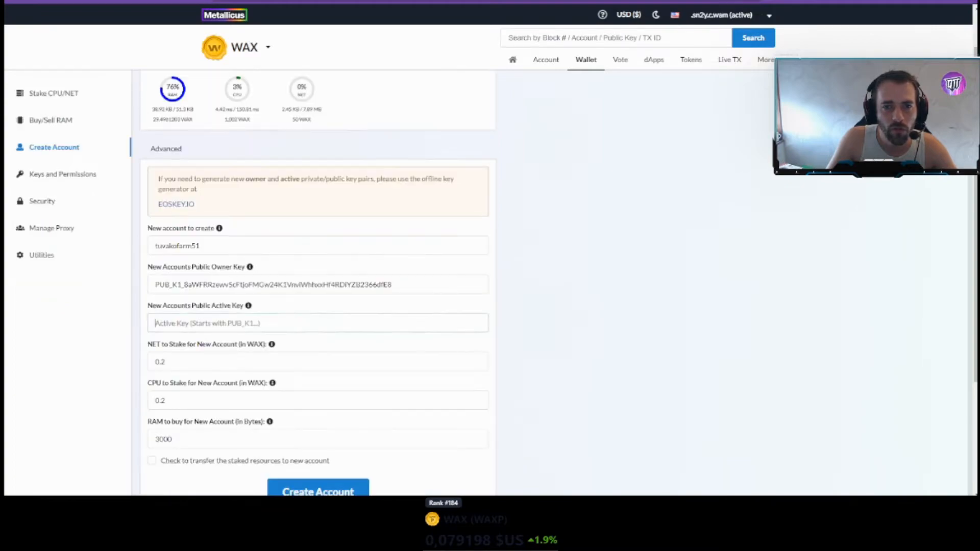
left_click(418, 2)
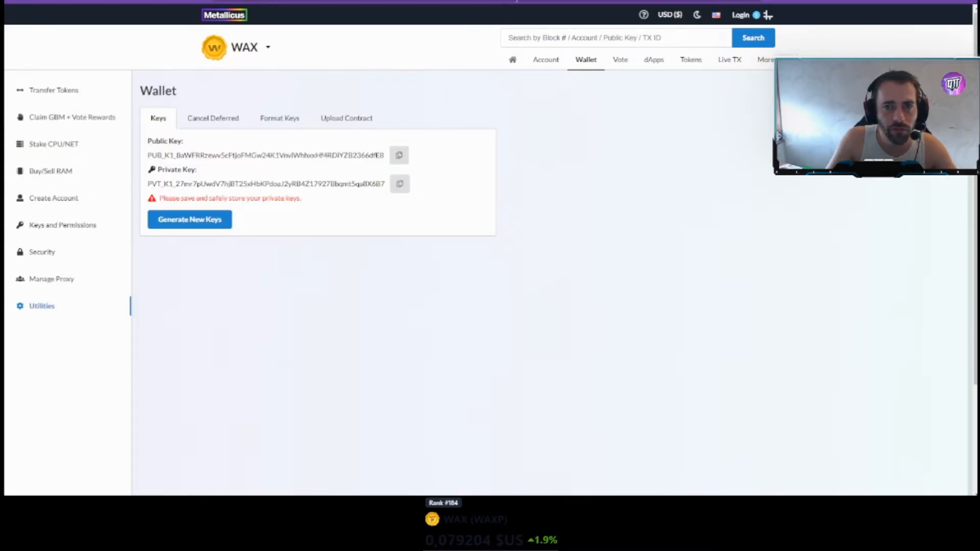
left_click(507, 3)
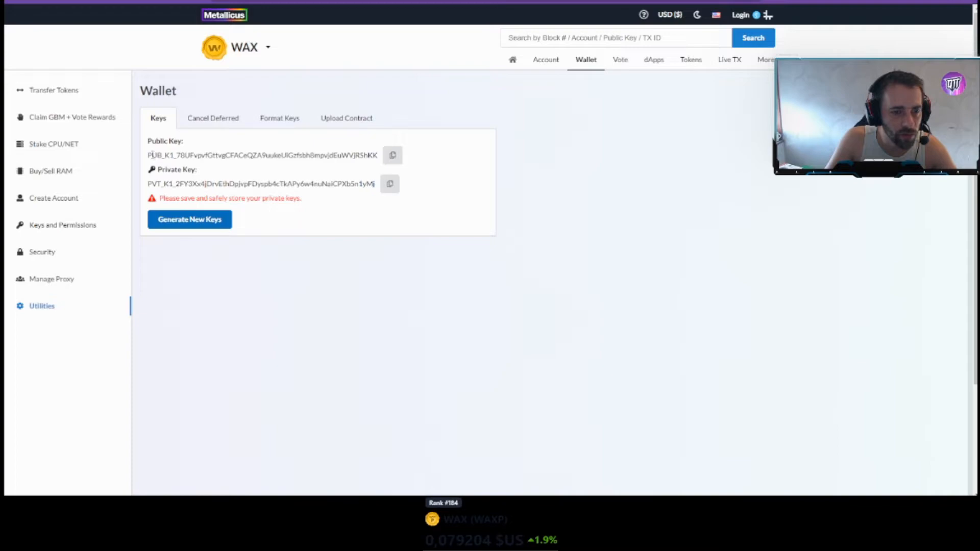
left_click_drag(149, 155, 376, 151)
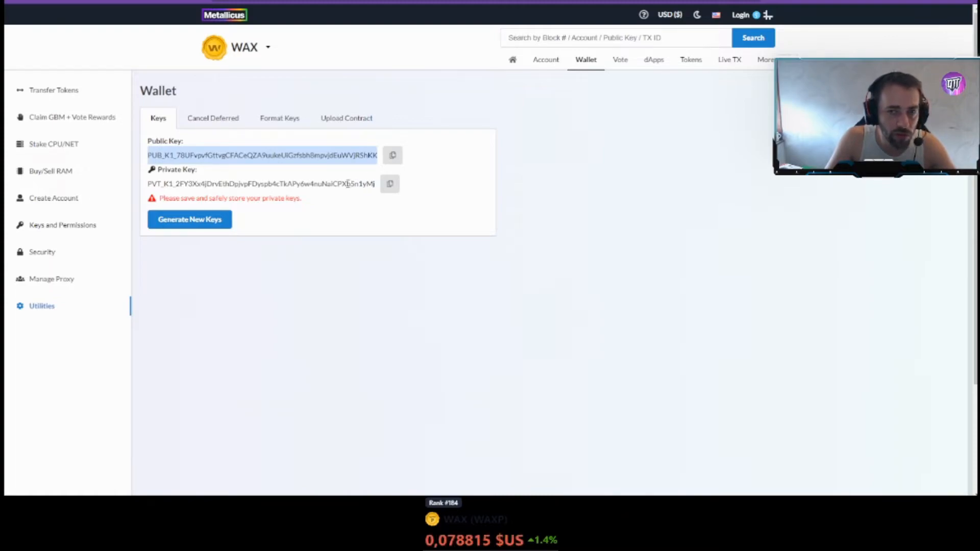
left_click(202, 220)
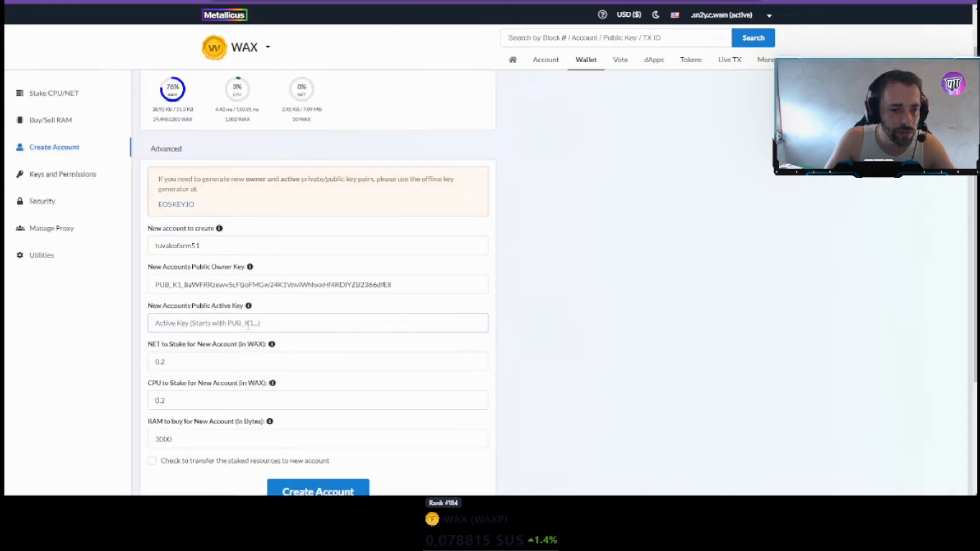
- Paste the public key as the new account's active key and check the 0.2 NET and CPU stakes
key("ctrl+v")
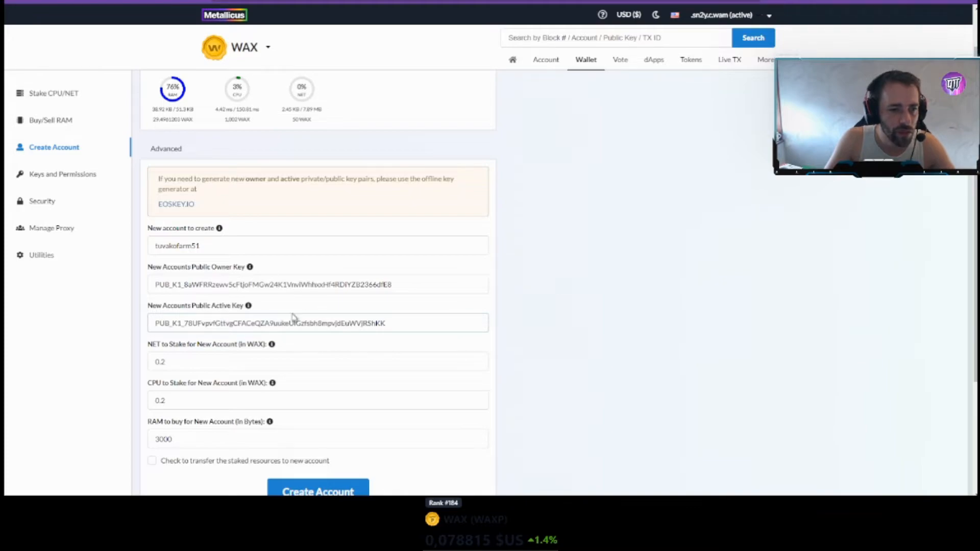
scroll(228, 349, "down", 3)
scroll(215, 245, "up", 2)
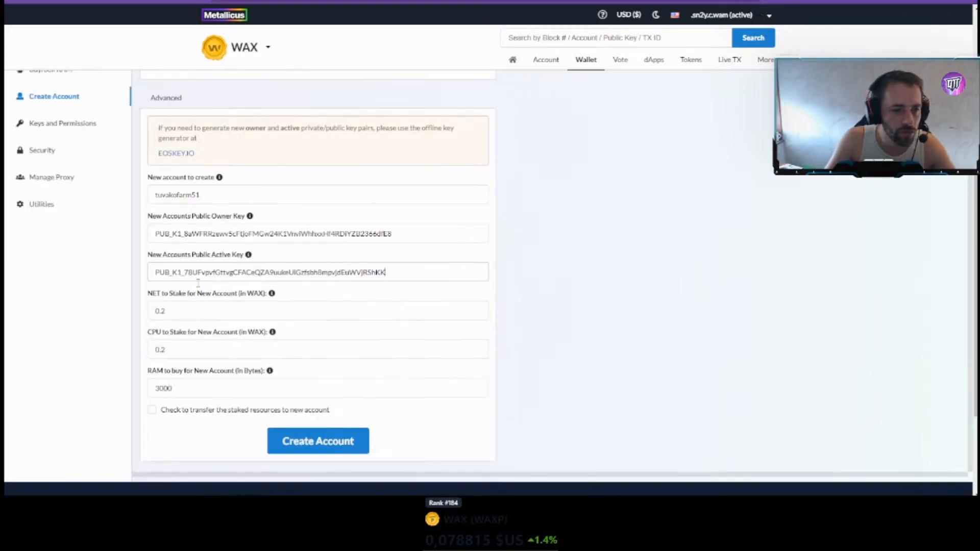
left_click(166, 309)
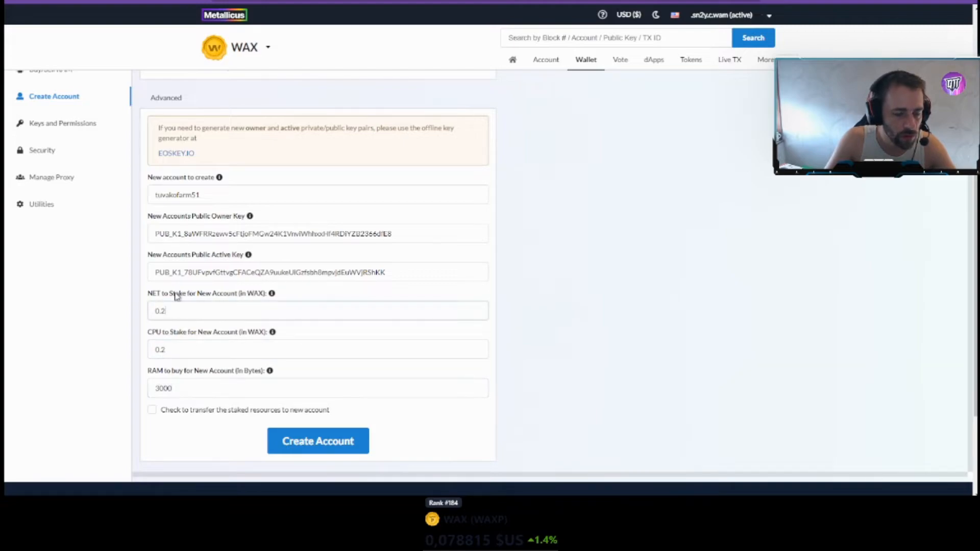
double_click(160, 311)
left_click(191, 357)
double_click(160, 350)
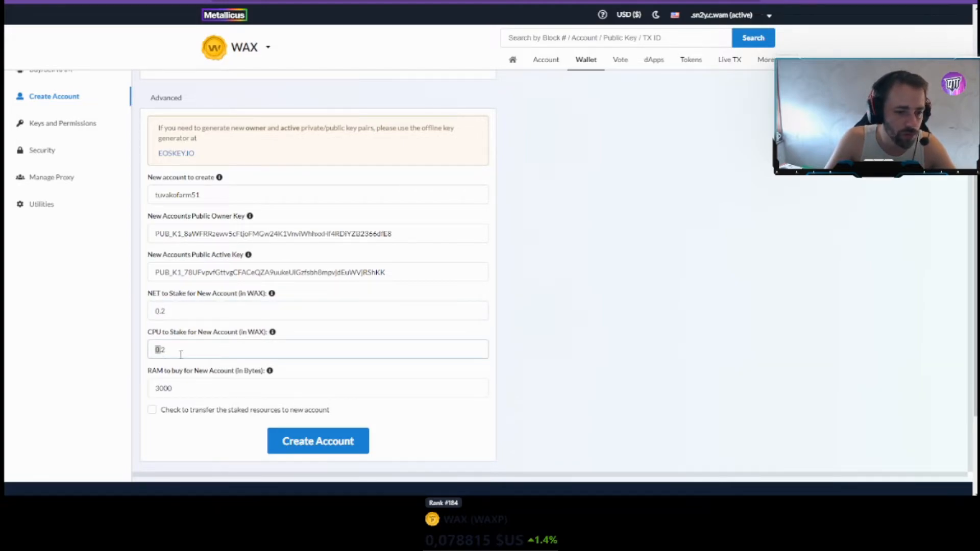
left_click(203, 312)
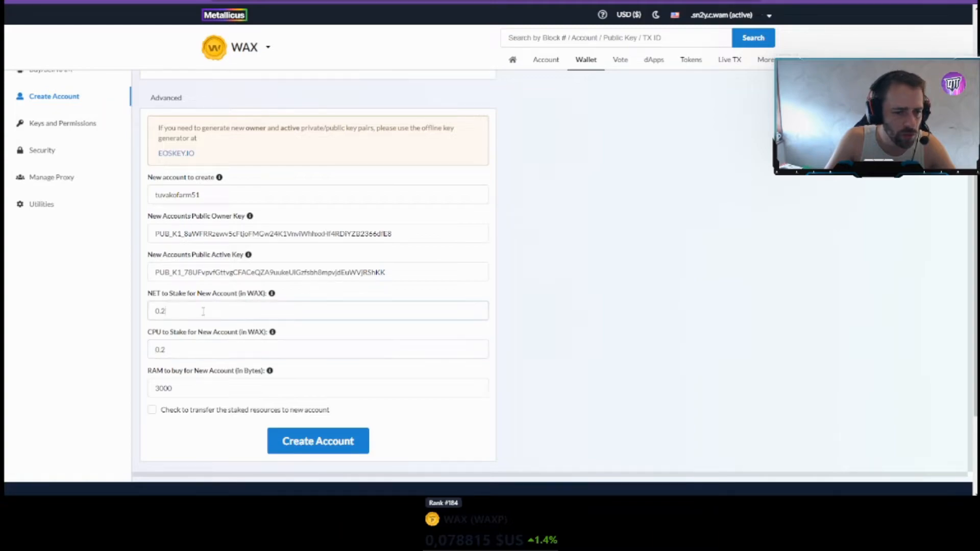
left_click_drag(165, 316, 147, 322)
- Change the RAM to buy from 3000 to 5500 bytes
left_click(163, 312)
left_click(192, 384)
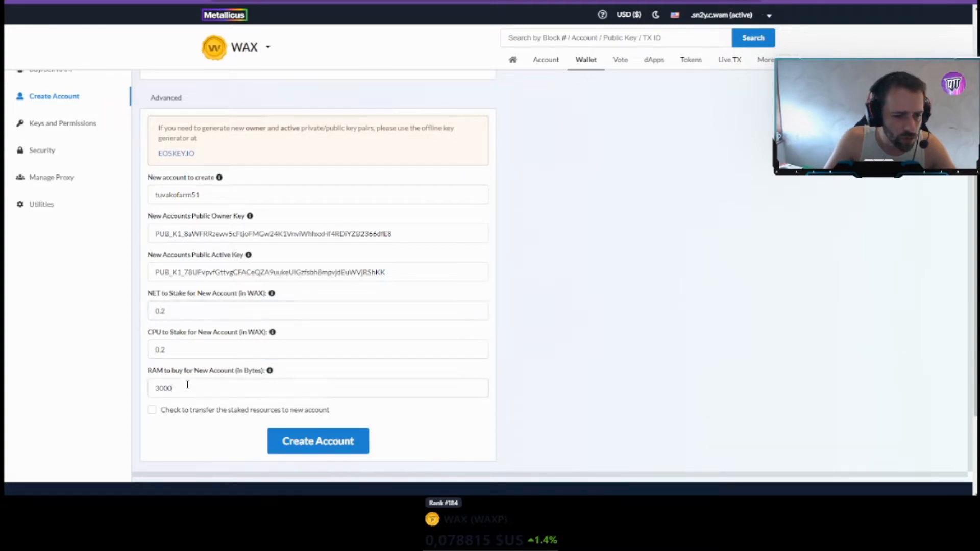
double_click(177, 391)
type("5000")
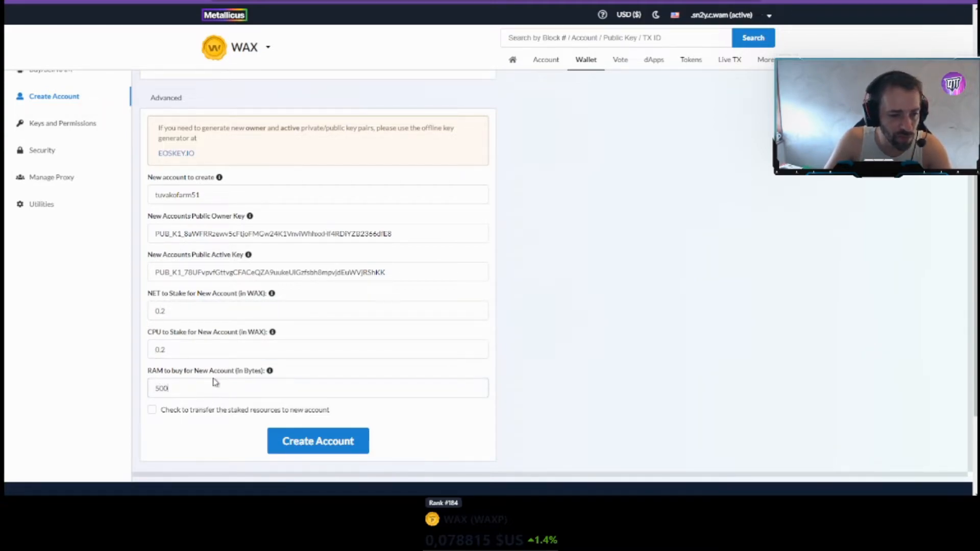
double_click(181, 389)
type("55")
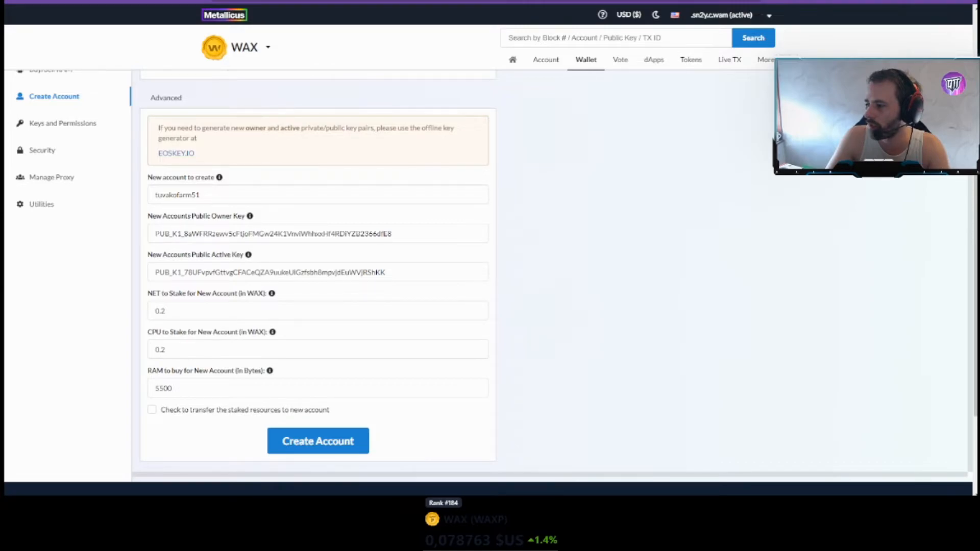
key("alt+Tab")
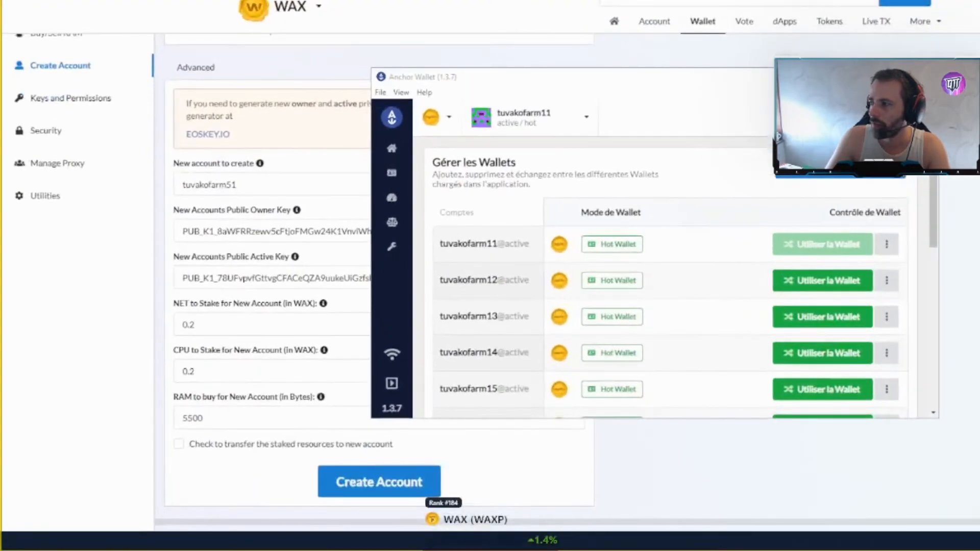
- Start a new wallet setup in Anchor and reach the import-private-key form, then return to the browser
left_click(832, 178)
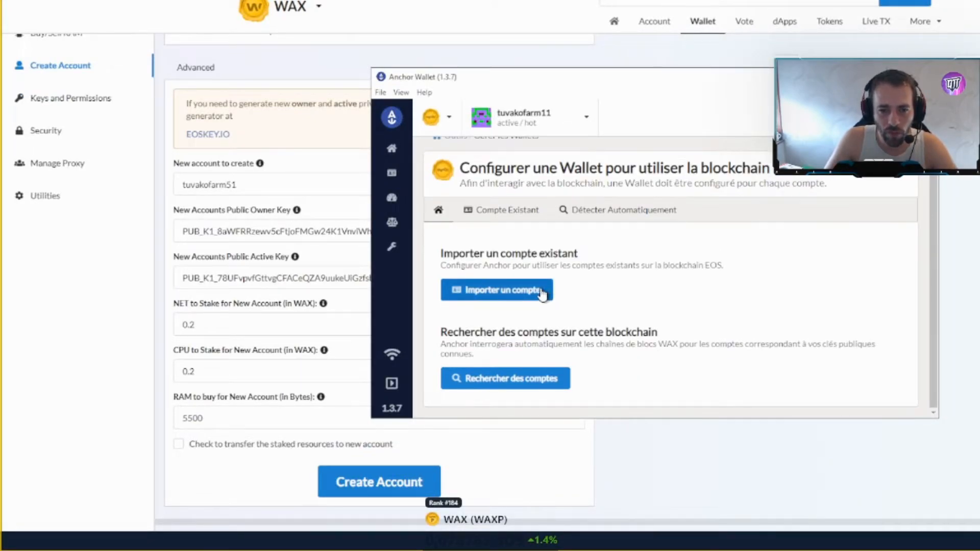
left_click(542, 295)
scroll(533, 227, "down", 1)
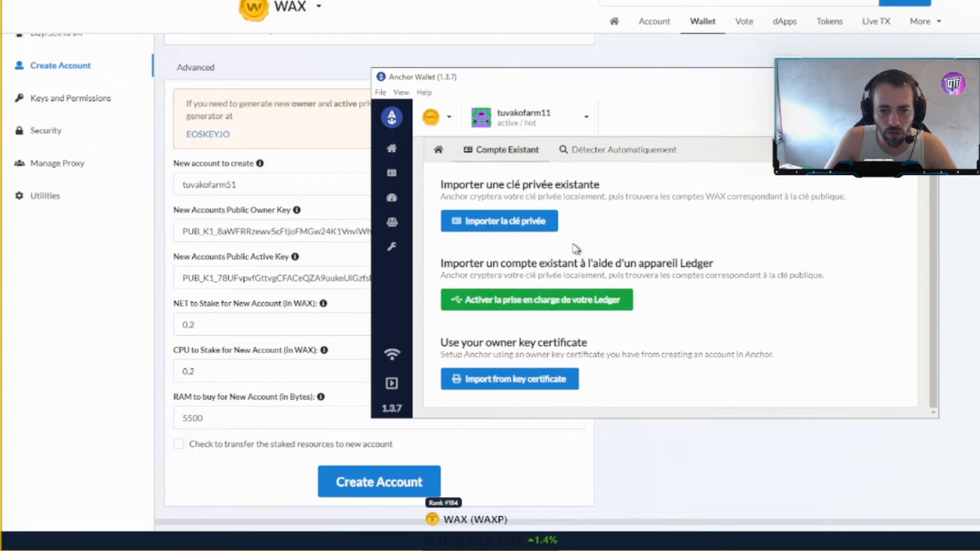
left_click(533, 223)
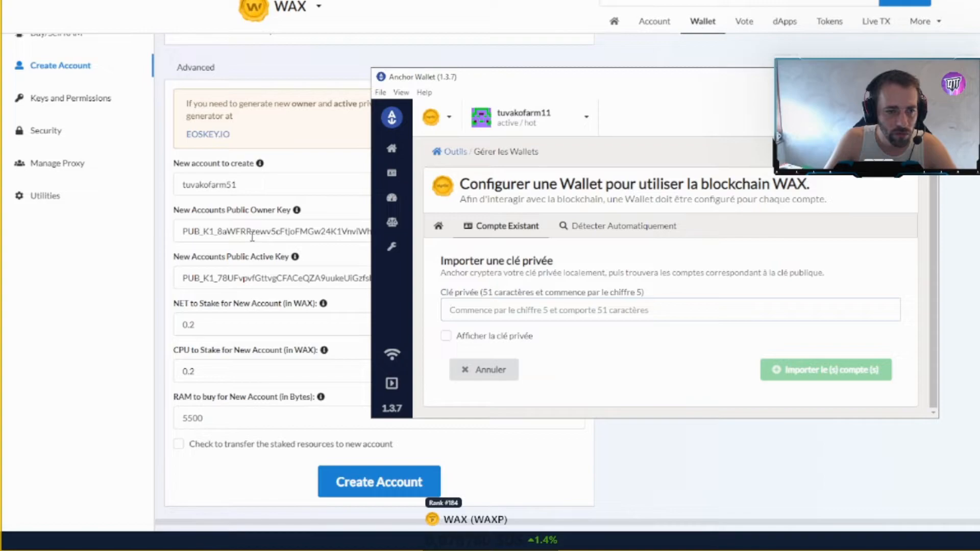
left_click(231, 261)
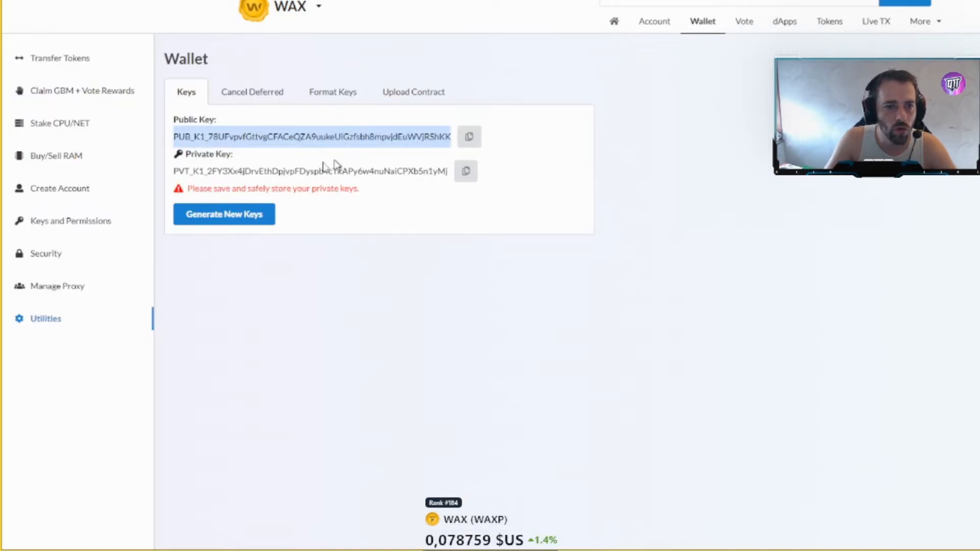
- Copy the generated private key and focus Anchor Wallet's private key field
left_click(296, 154)
left_click_drag(174, 171, 450, 176)
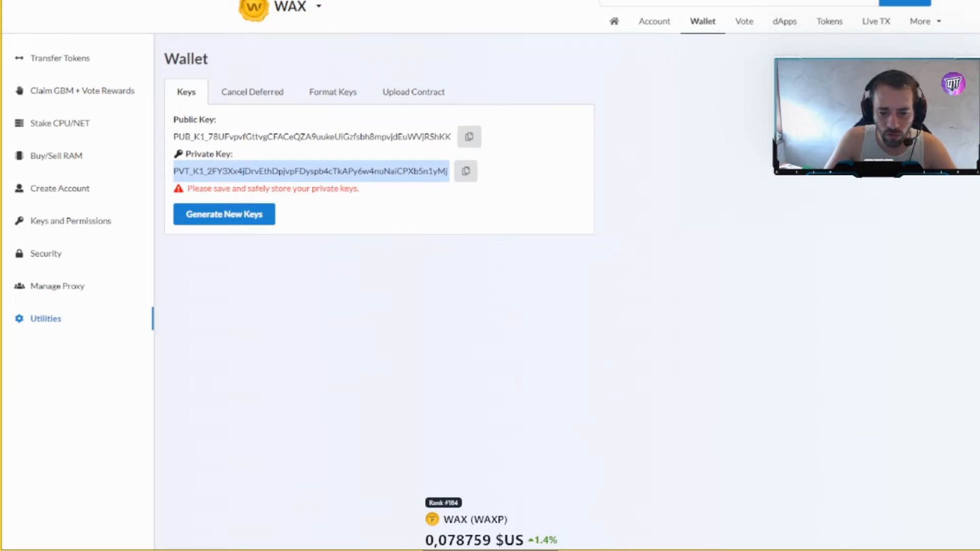
left_click(552, 550)
left_click(582, 304)
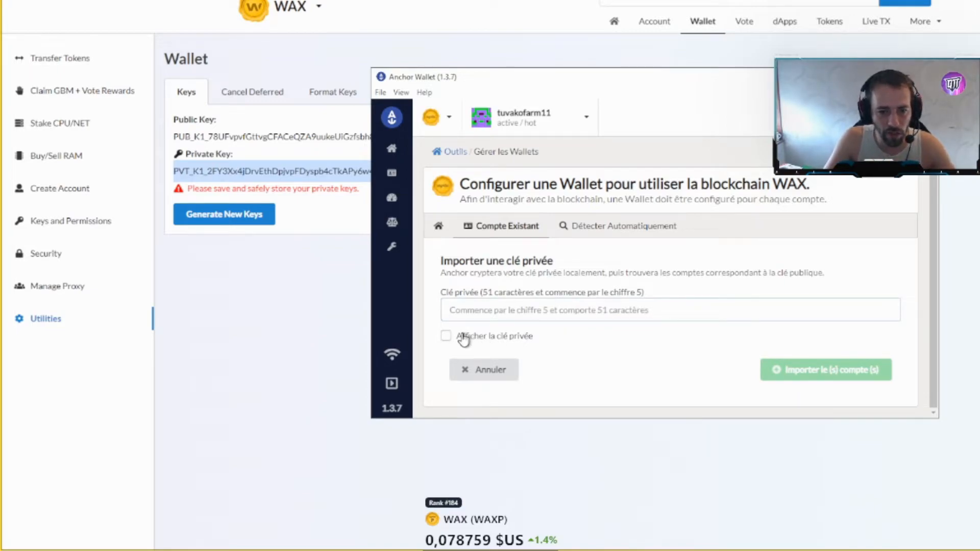
- Paste the private key, then delete it after Anchor rejects it as not valid
key("ctrl+v")
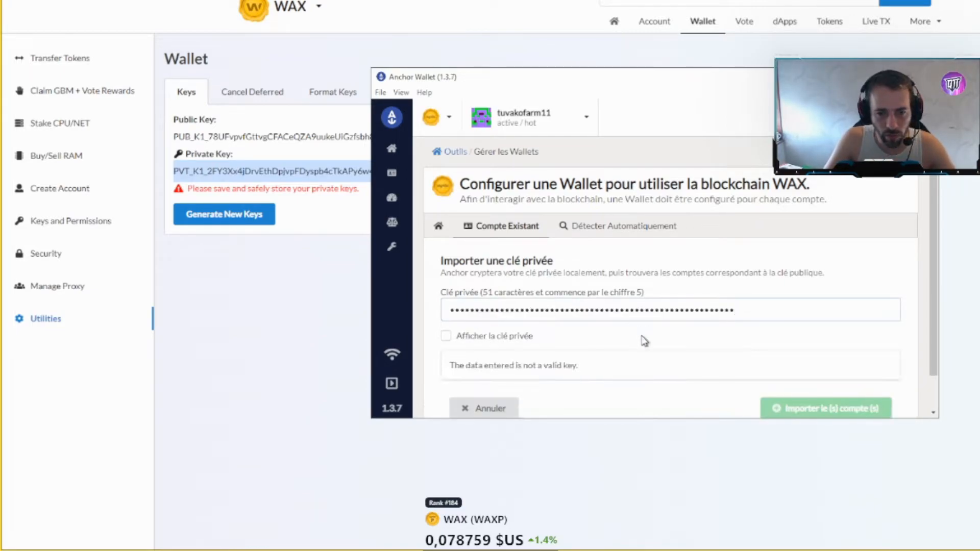
scroll(587, 340, "down", 1)
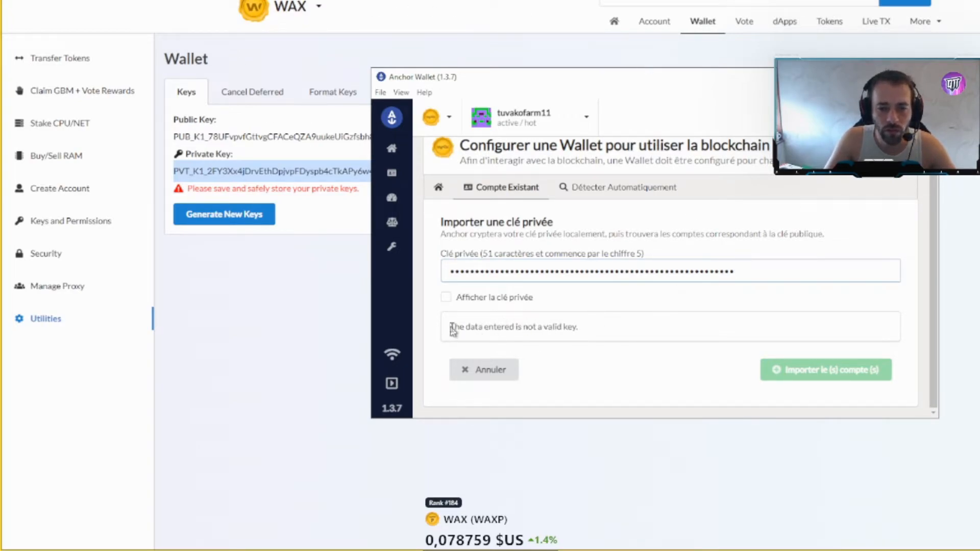
left_click_drag(731, 265, 343, 254)
key("BackSpace")
- Check the wallet account list, keep tuvakofarm11, and bring WAX Bloks back to front
left_click(509, 135)
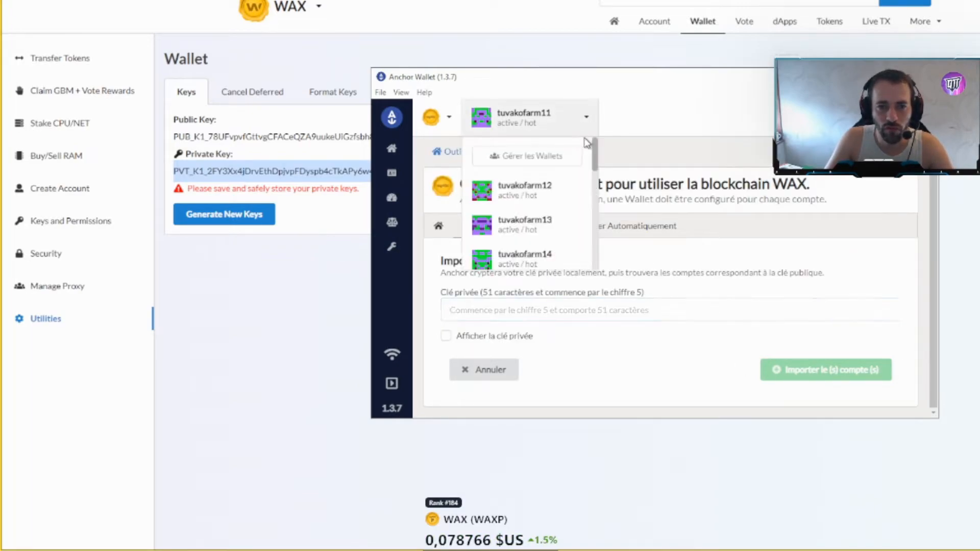
scroll(569, 216, "down", 3)
scroll(563, 202, "up", 3)
left_click(586, 122)
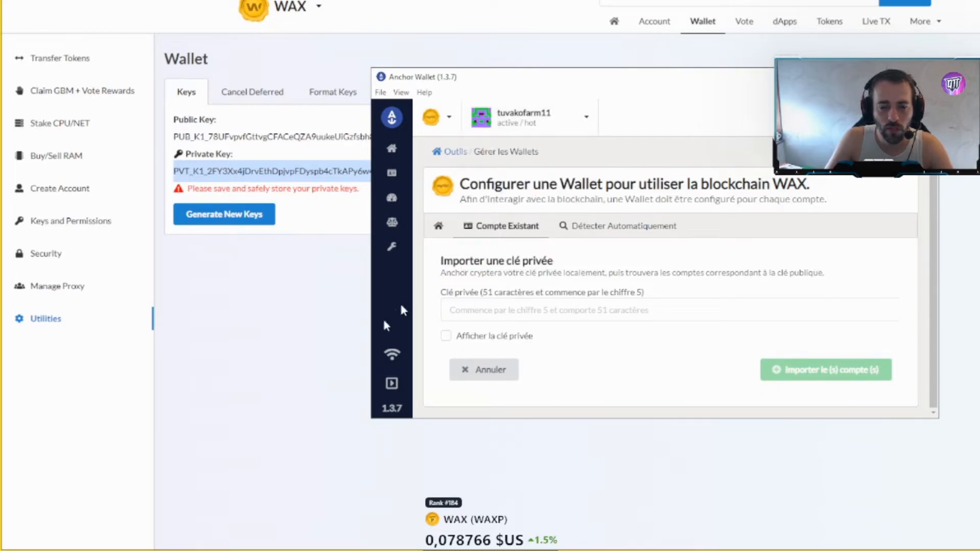
left_click(342, 358)
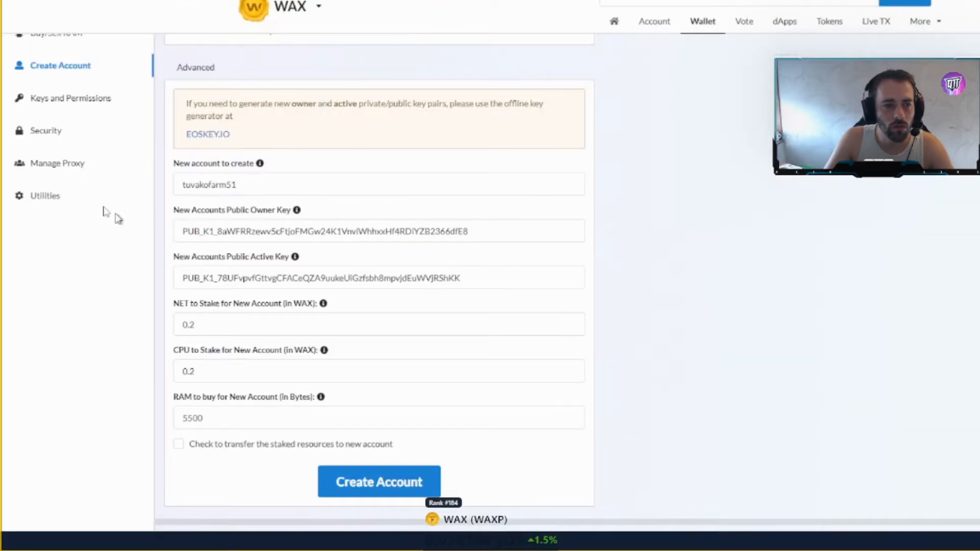
- Go through the account pages to Utilities and generate a new public/private key pair
scroll(73, 170, "up", 2)
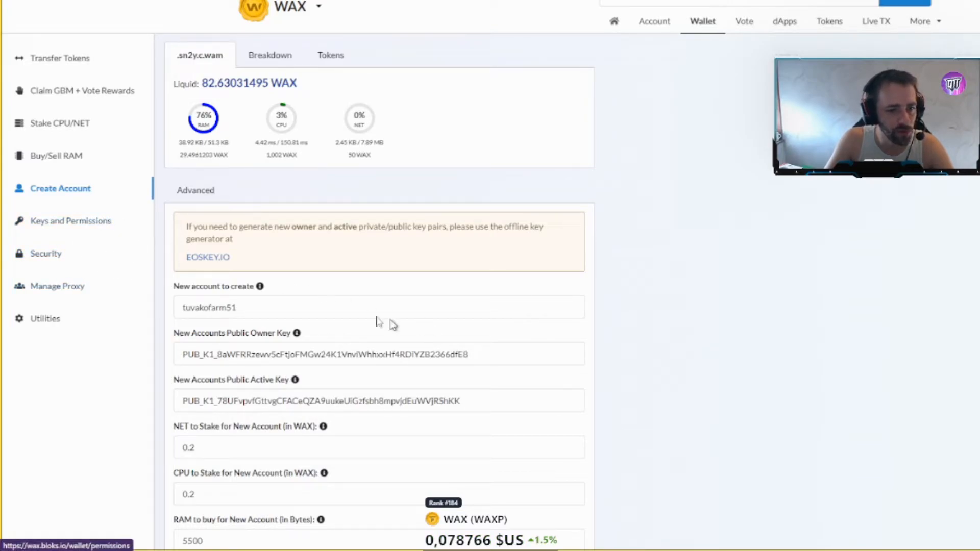
left_click(76, 224)
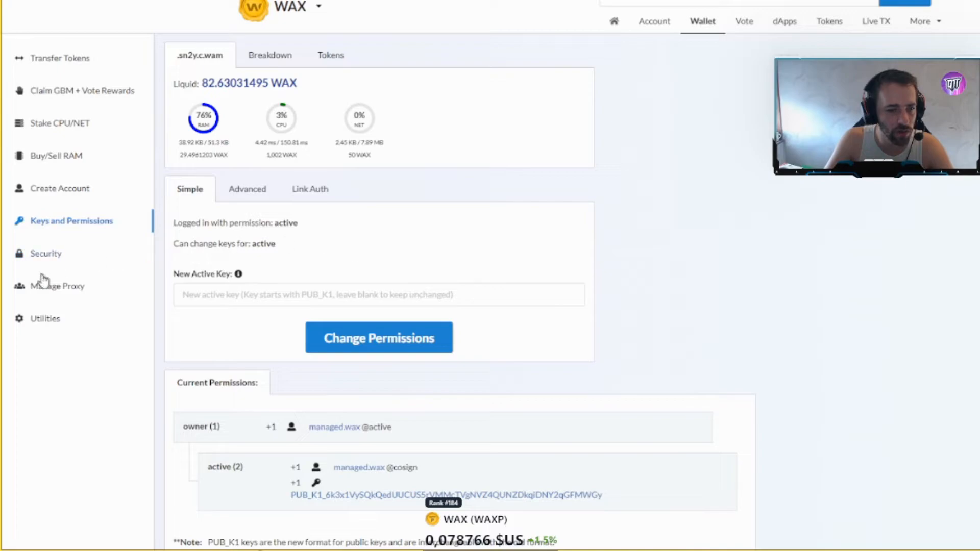
left_click(56, 285)
left_click(56, 253)
scroll(74, 260, "down", 3)
scroll(68, 241, "up", 3)
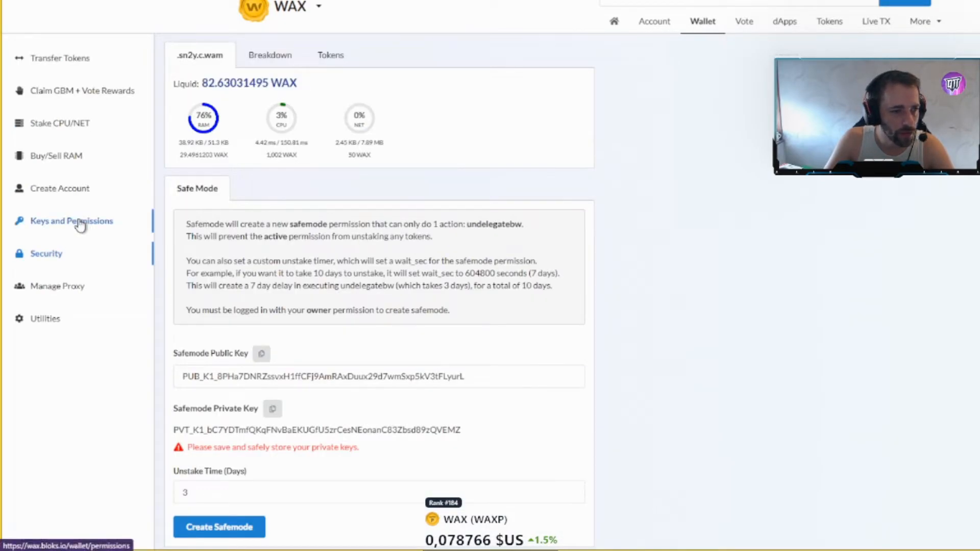
left_click(63, 323)
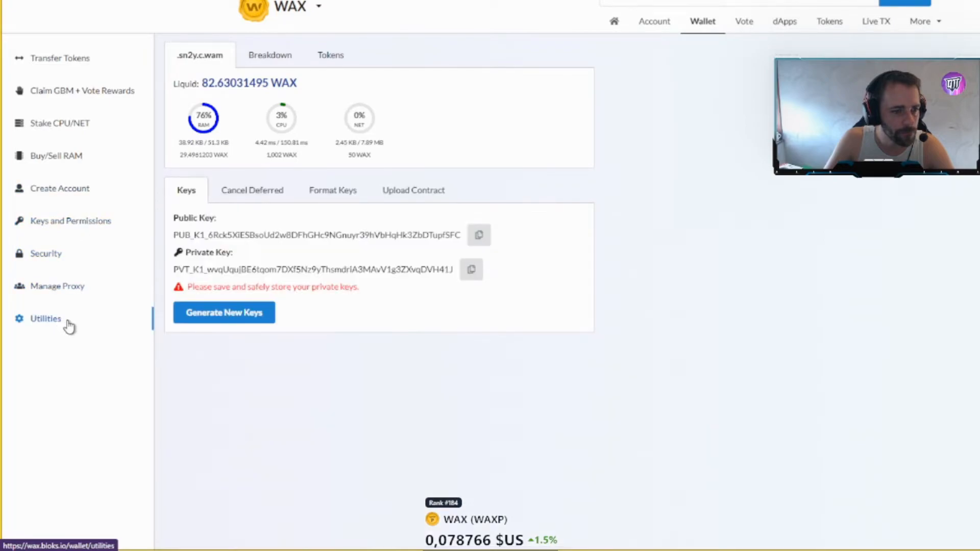
left_click(217, 321)
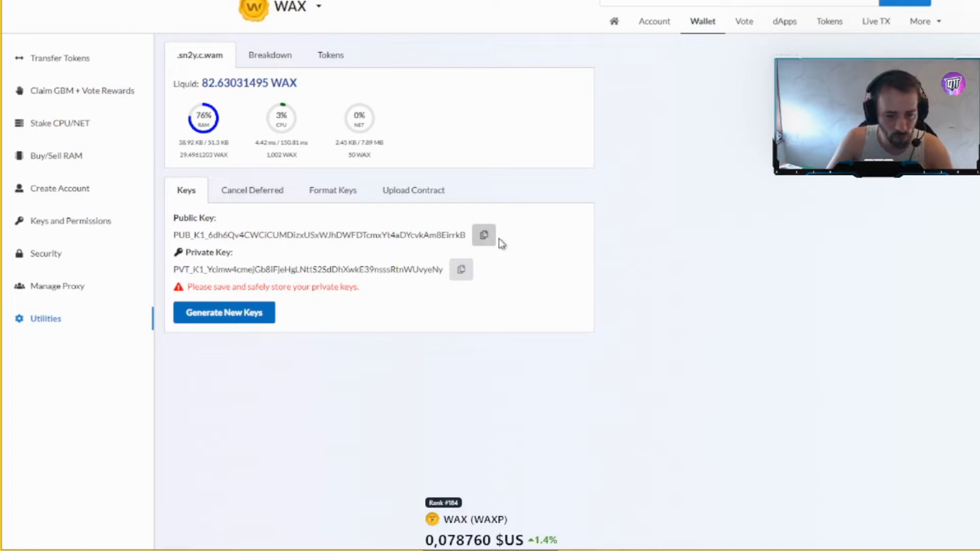
key("alt+Tab")
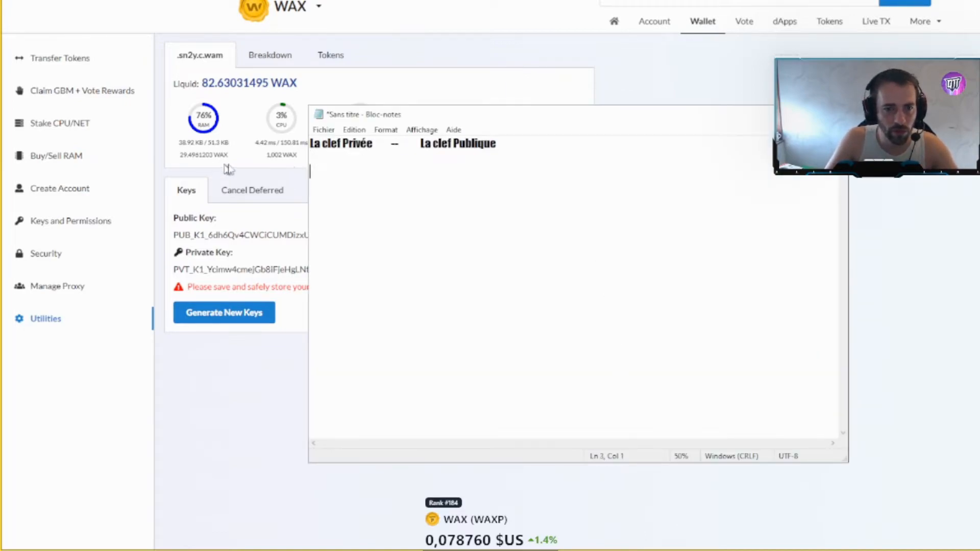
- Clear the Notepad note and paste in the new public key and private key
key("ctrl+a")
key("BackSpace")
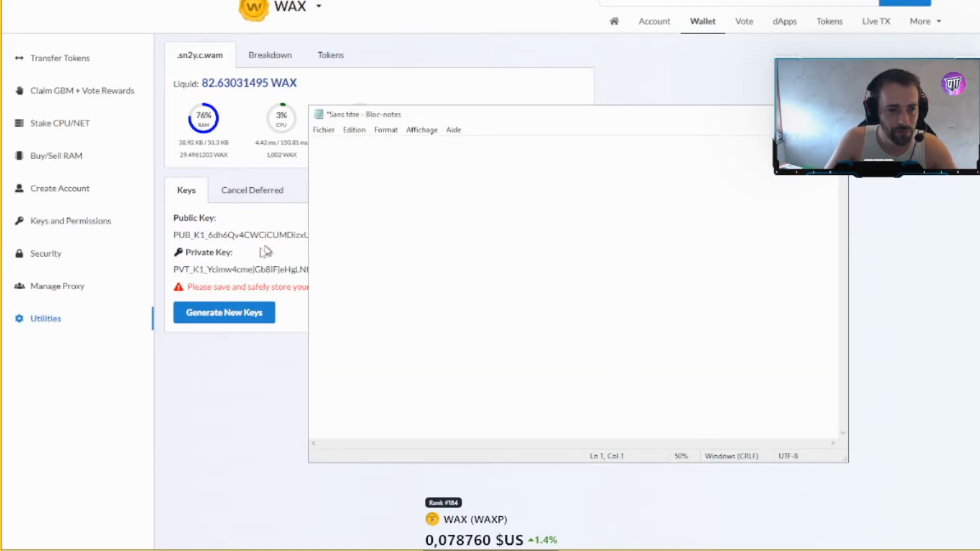
key("alt+Tab")
left_click(487, 240)
left_click(633, 548)
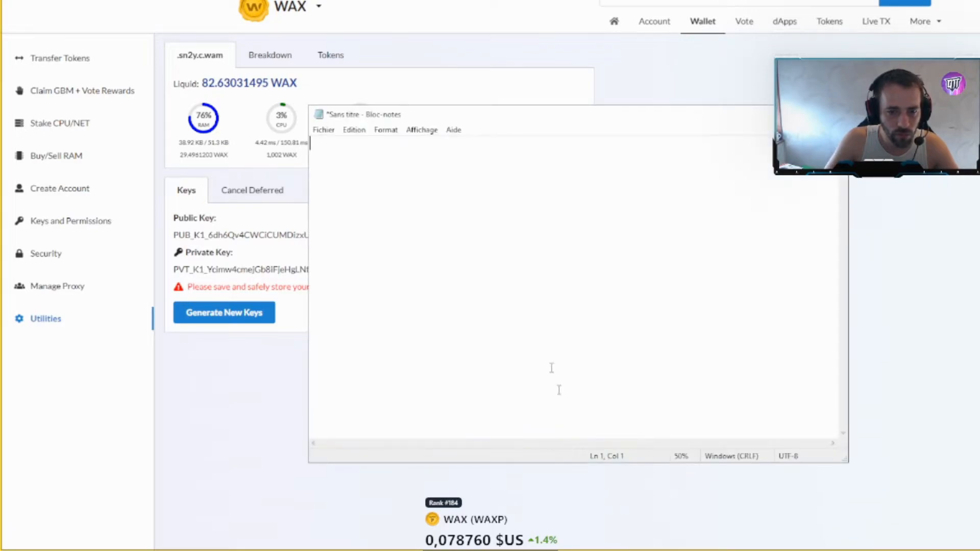
key("ctrl+v")
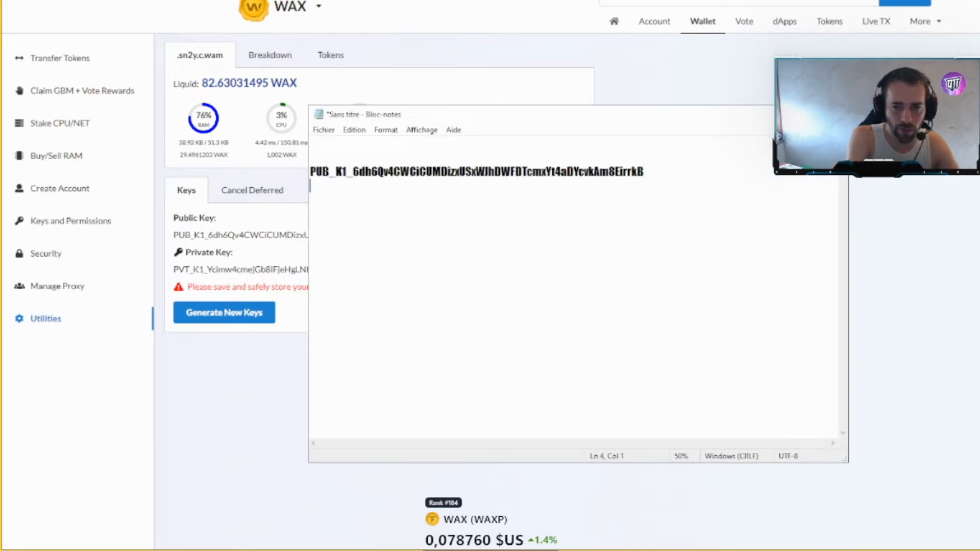
left_click(266, 351)
left_click(465, 271)
left_click(632, 548)
key("ctrl+v")
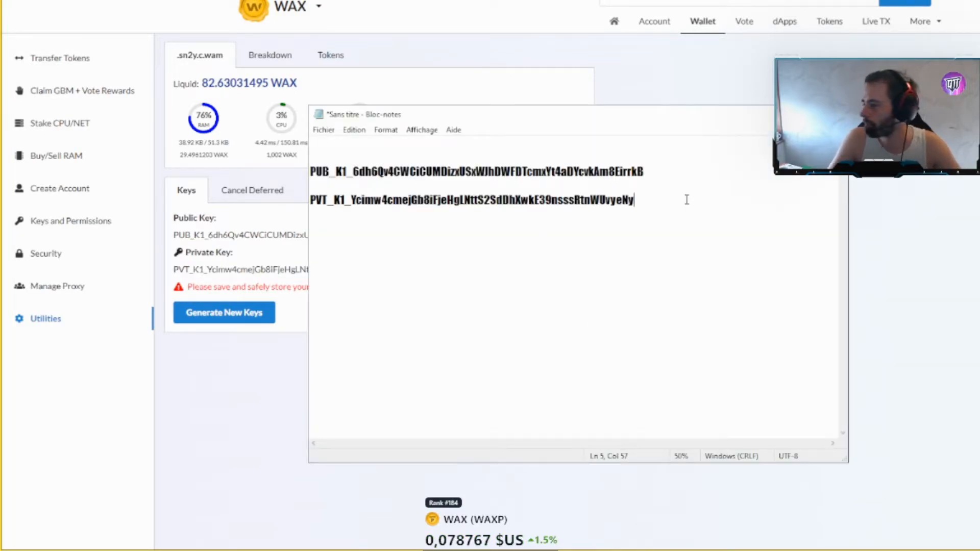
- Review the saved public and private key lines in Notepad, then return to WAX Bloks
key("ctrl+a")
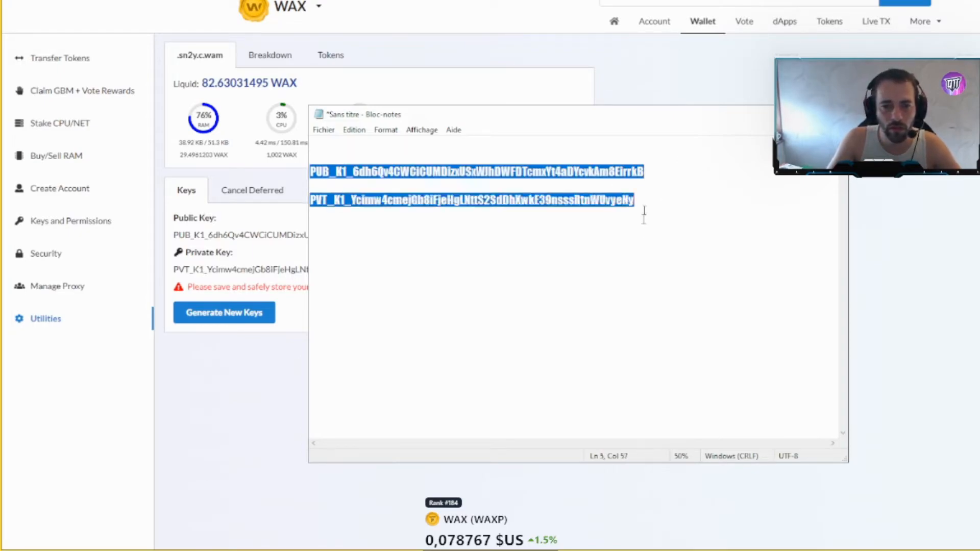
left_click(684, 212)
key("ctrl+a")
left_click(655, 215)
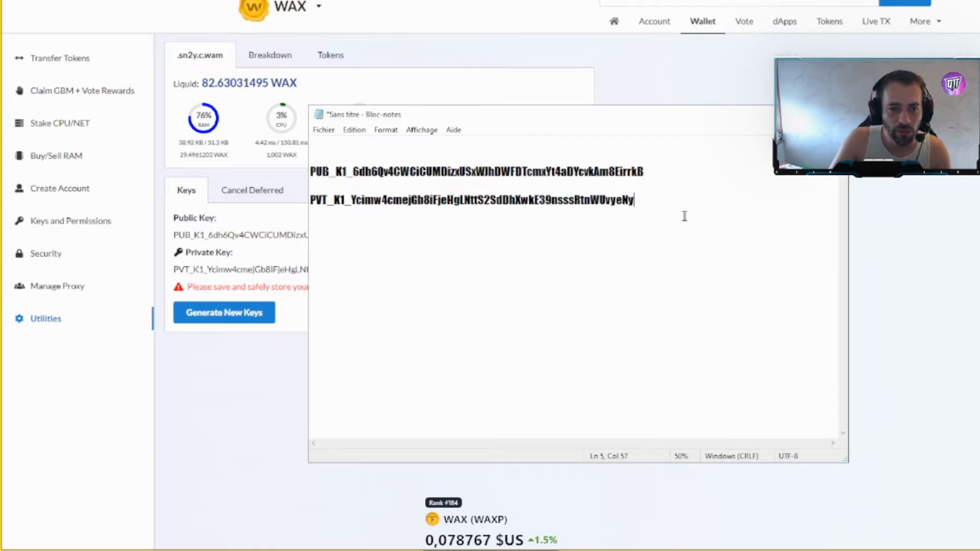
key("shift+Home")
left_click(649, 158)
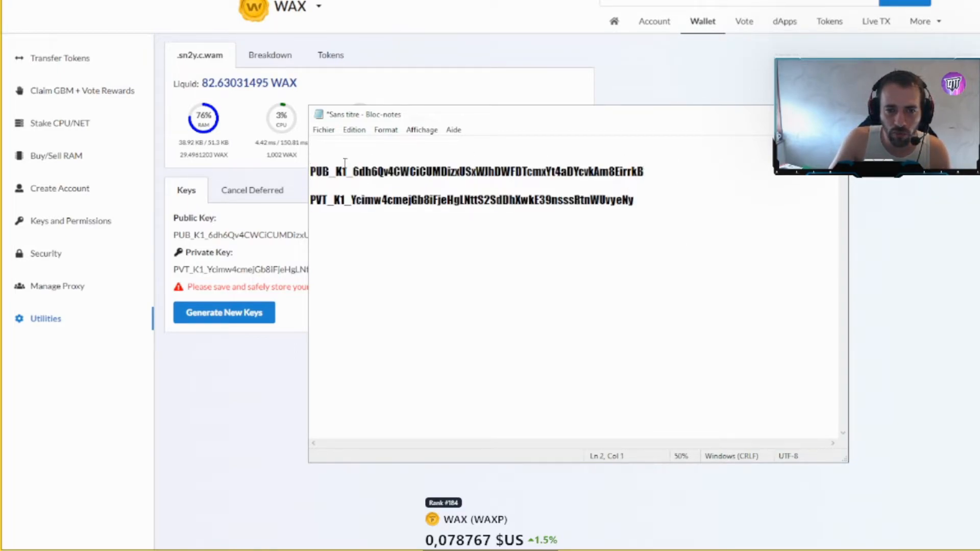
double_click(316, 171)
left_click(317, 172)
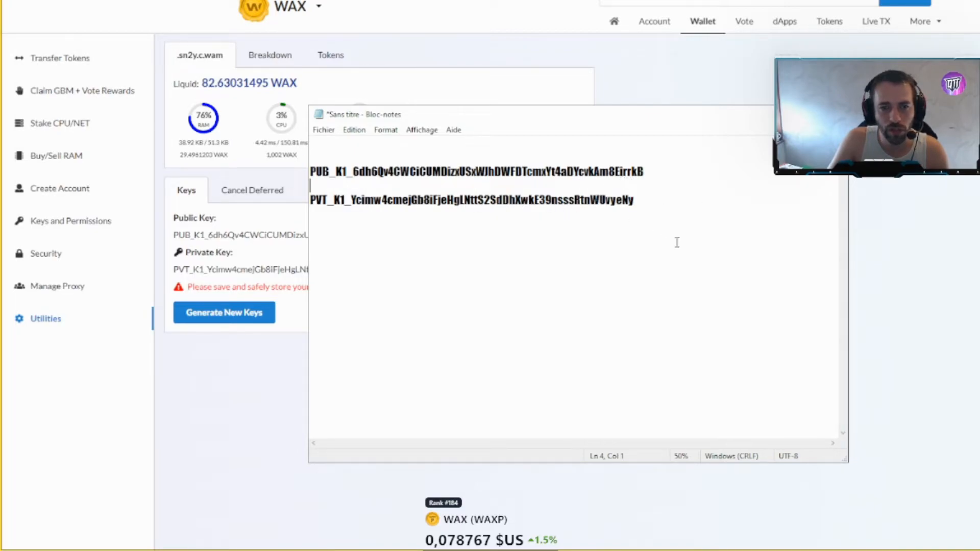
left_click(619, 71)
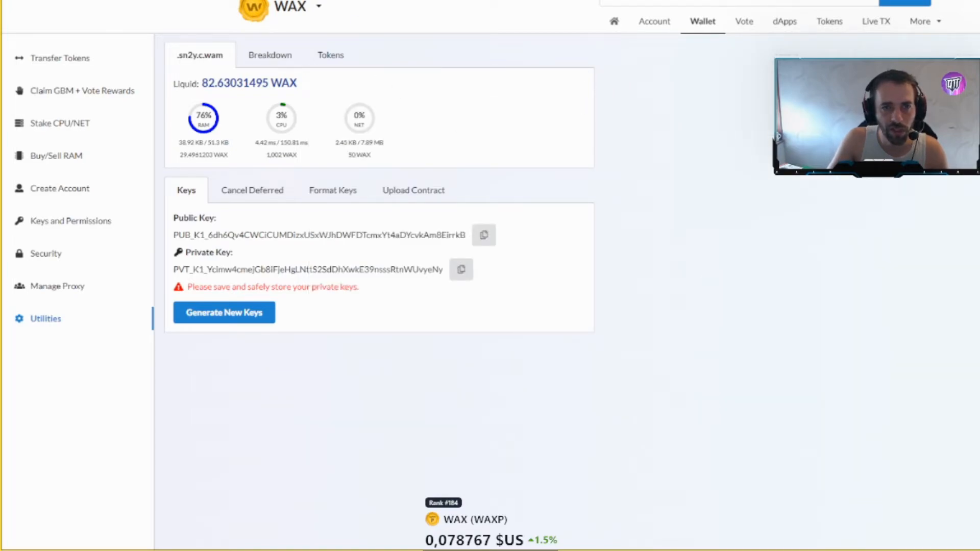
- Reload the Dawn Of Victory account cards in the Azod panel by toggling DOV off and on
left_click(492, 0)
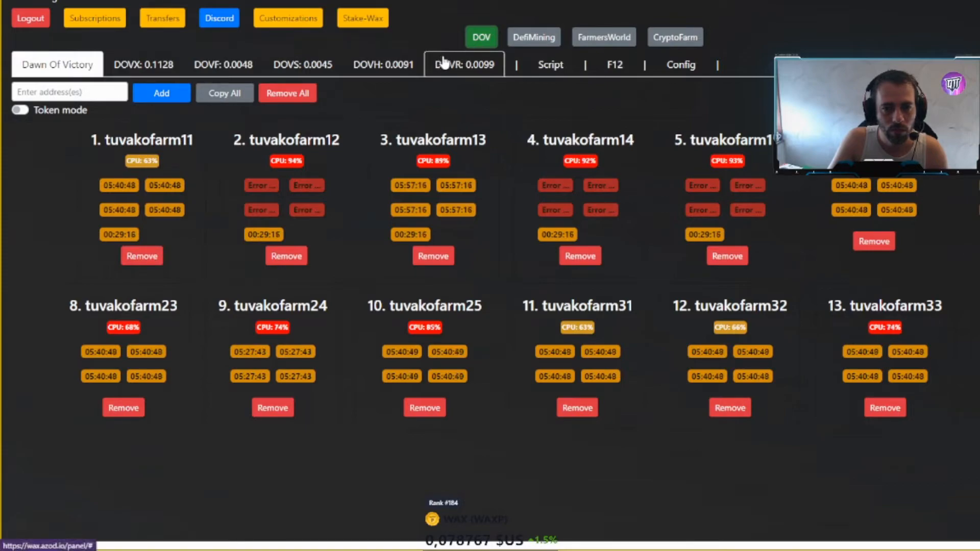
left_click(490, 37)
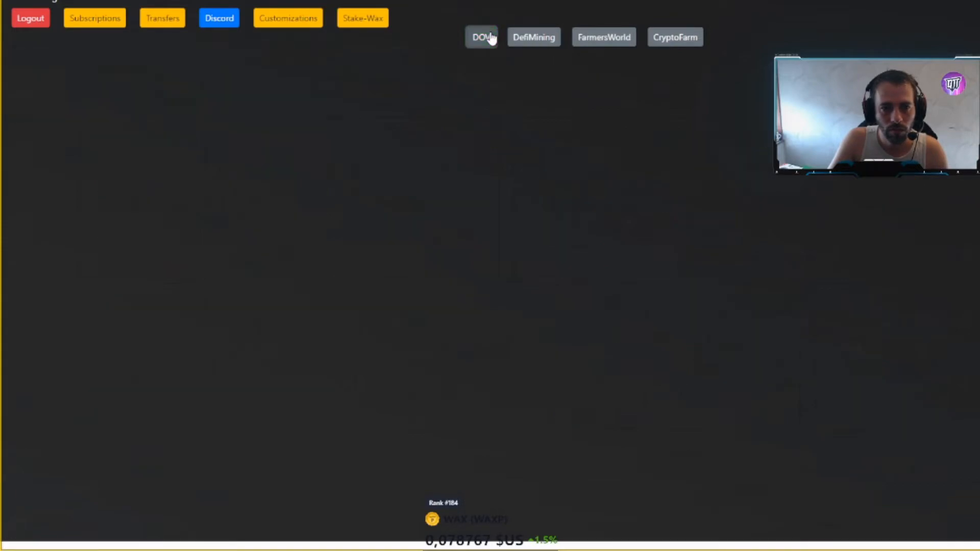
left_click(490, 38)
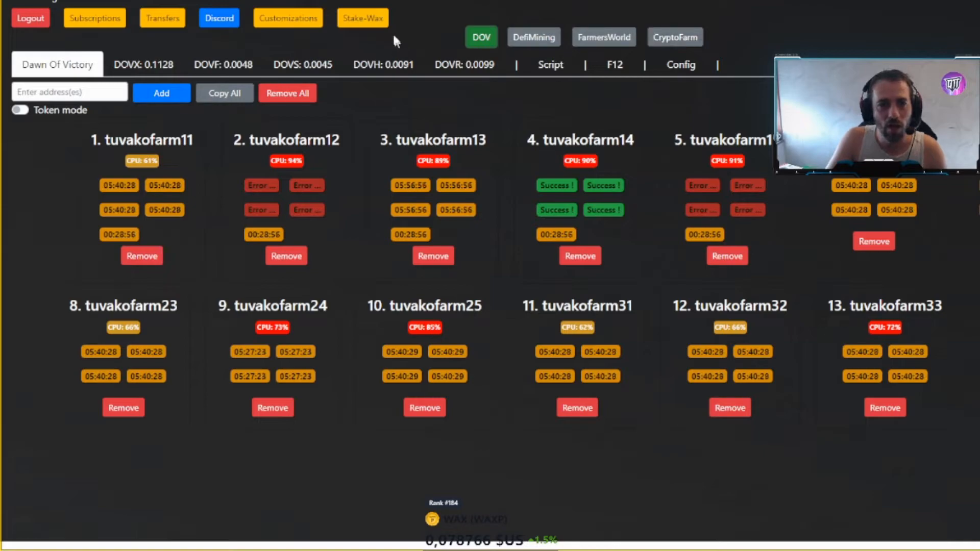
- Open Azod's permission dialog and check its permission name, chibrocoptere
left_click(682, 65)
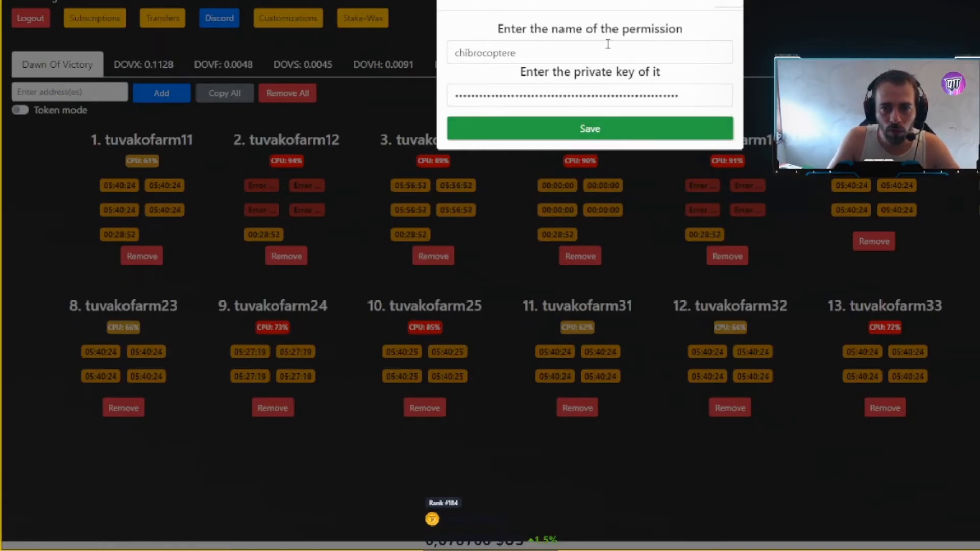
left_click(737, 1)
left_click(699, 64)
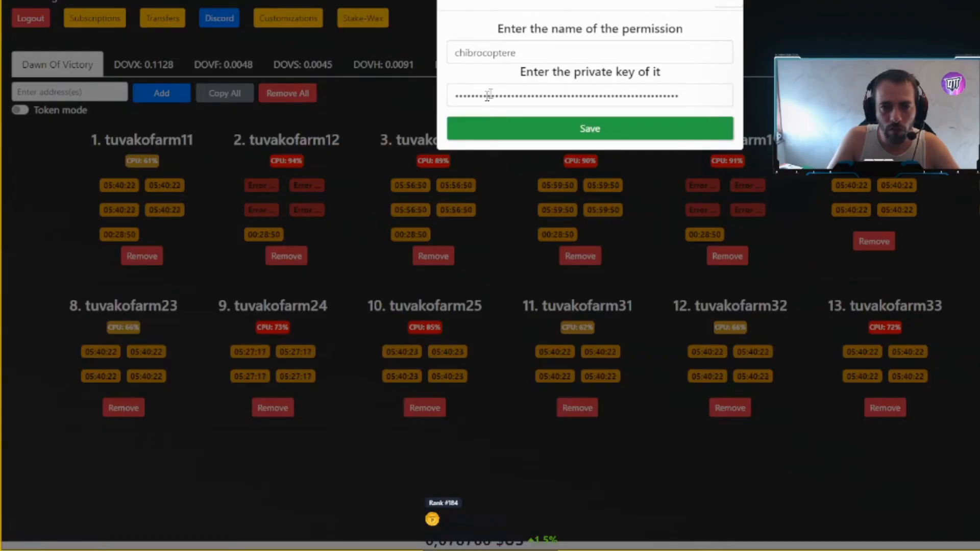
left_click_drag(550, 51, 380, 59)
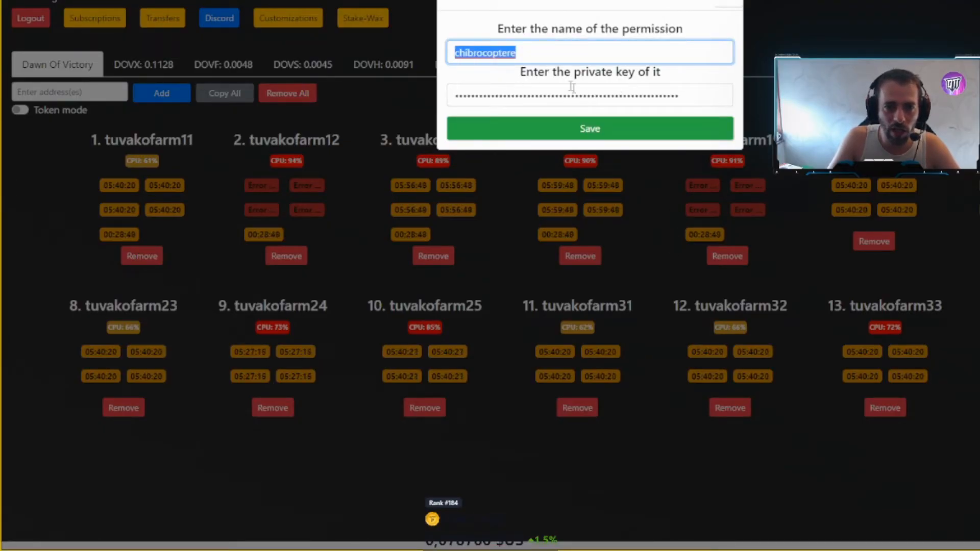
left_click(539, 56)
left_click_drag(547, 55, 418, 47)
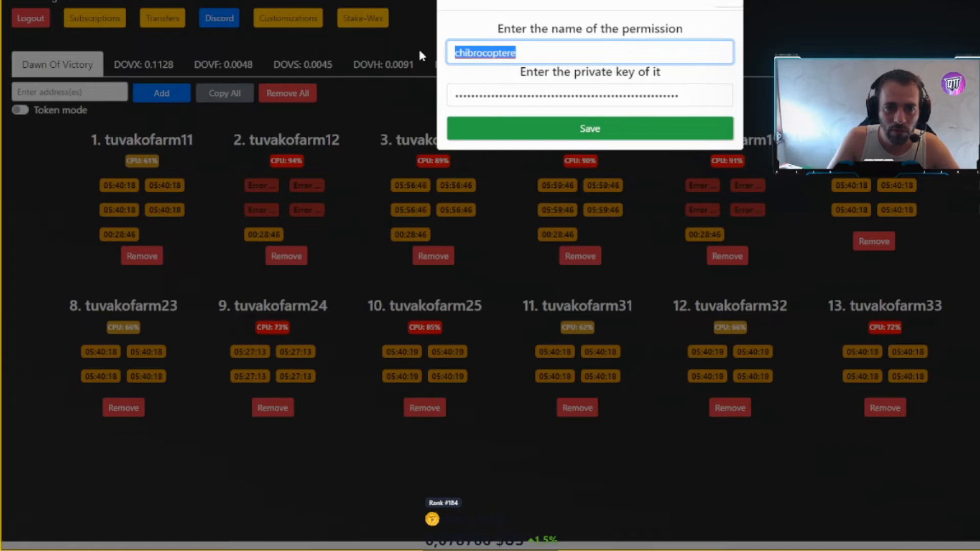
left_click(594, 61)
left_click(689, 95)
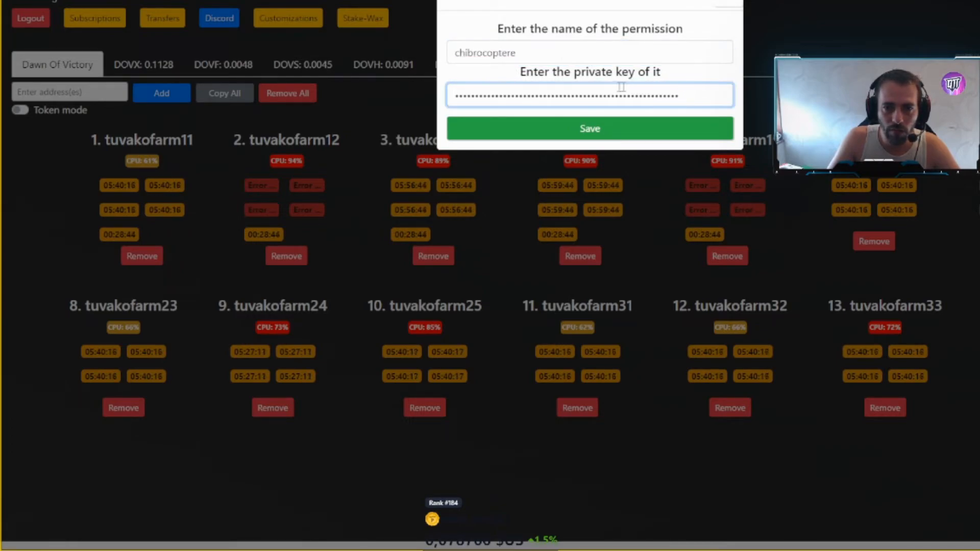
- Look up the private key line in Notepad, close the permission dialog, and go to WAX Bloks' key page
key("alt+Tab")
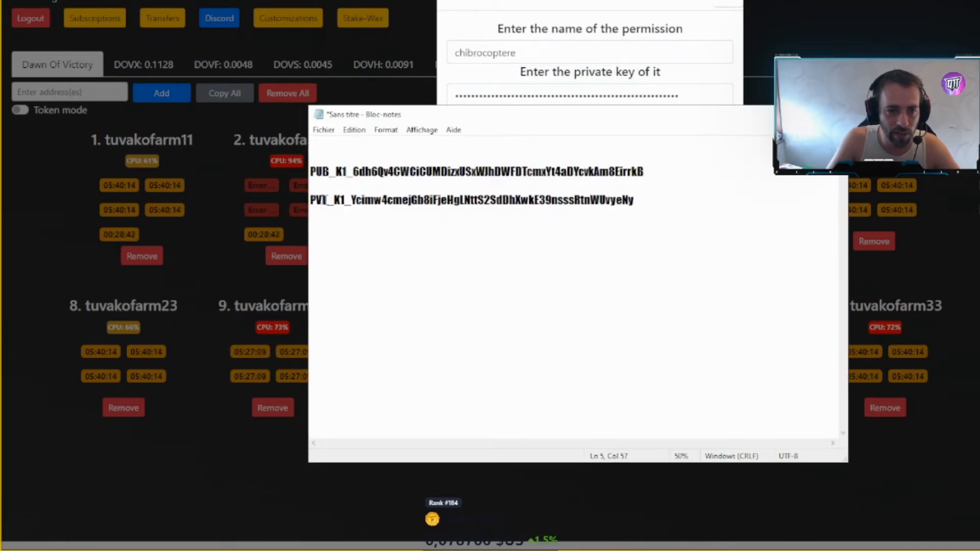
left_click_drag(310, 200, 383, 215)
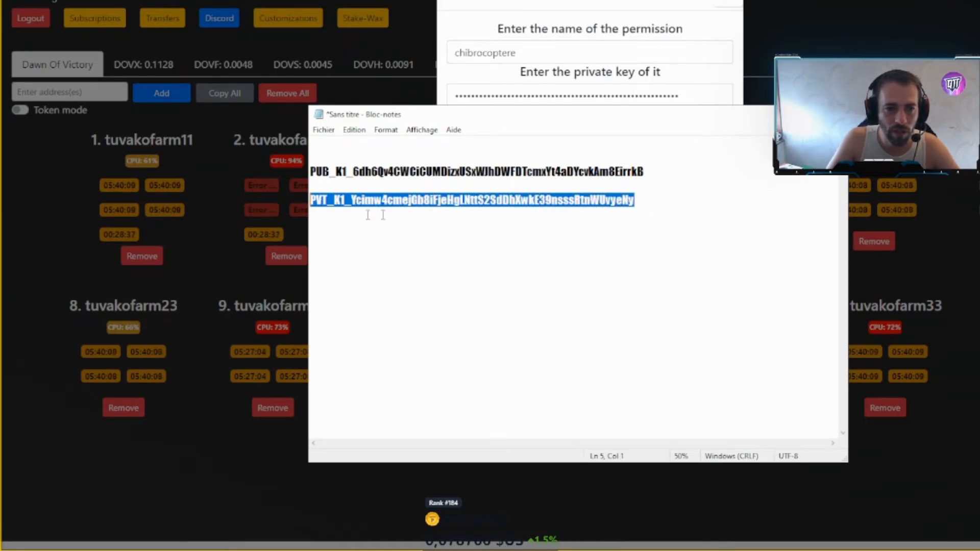
left_click(817, 32)
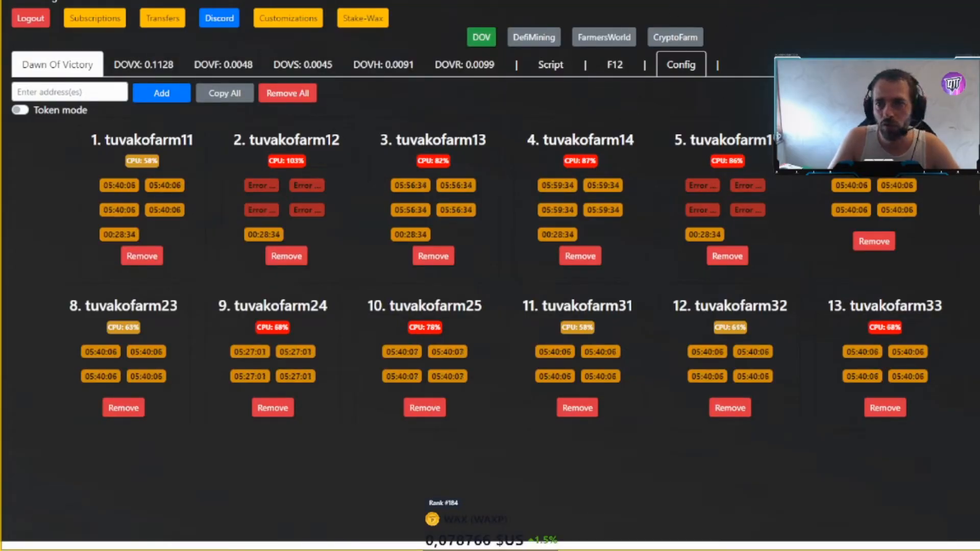
left_click(494, 1)
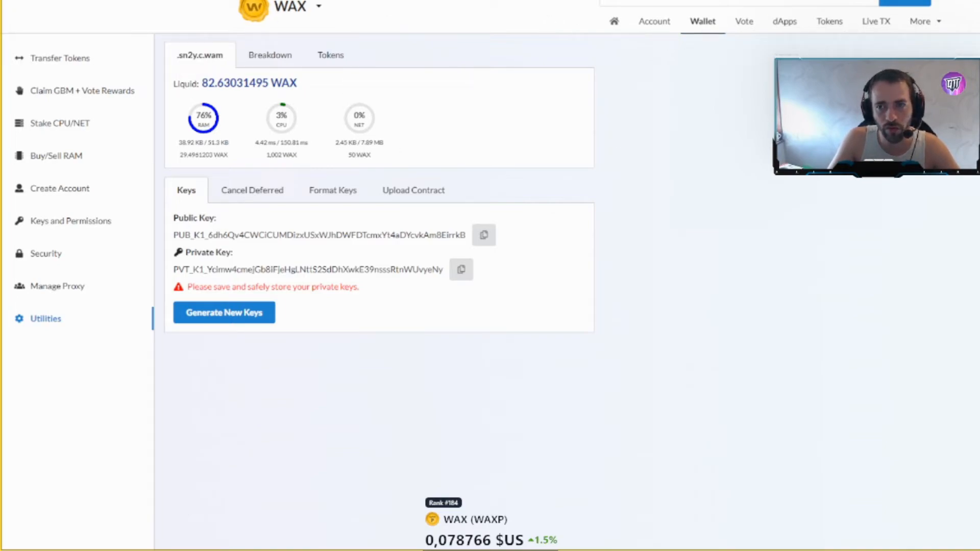
- Switch the wallet to tuvakofarm11 and open the advanced Keys and Permissions editor
left_click(904, 2)
left_click(837, 169)
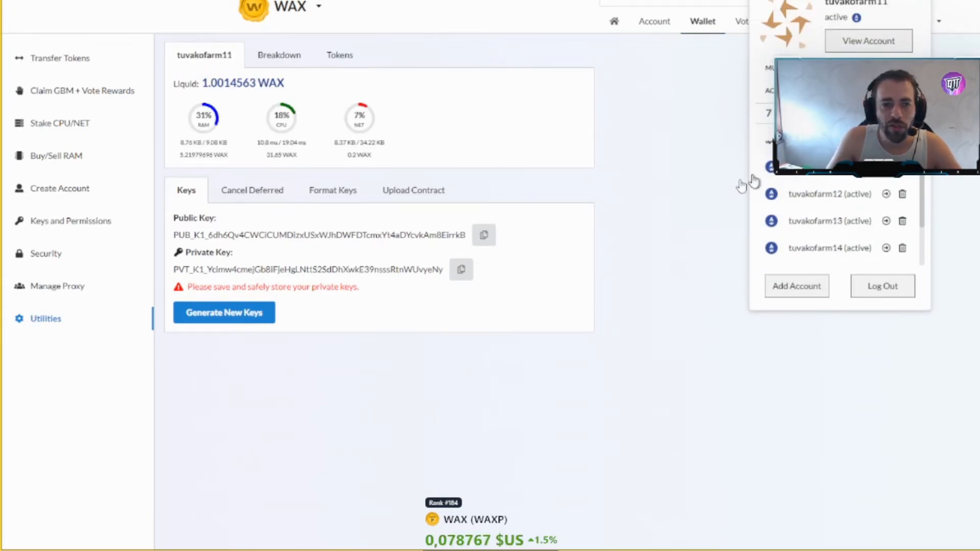
left_click(676, 188)
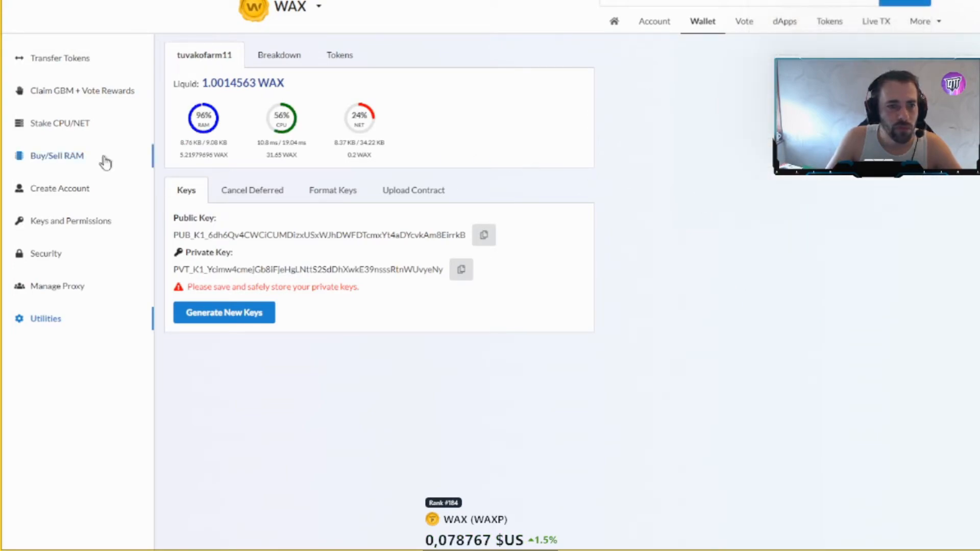
left_click(83, 230)
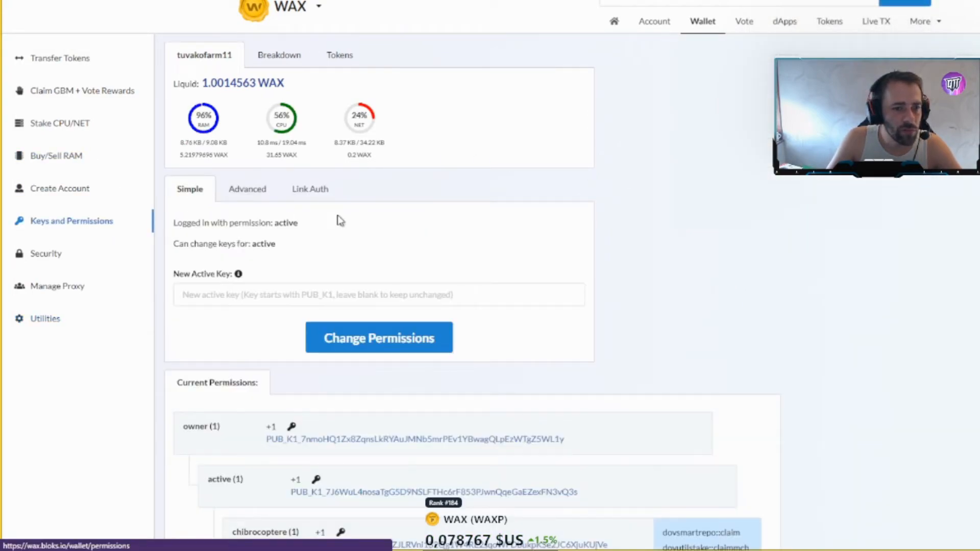
left_click(245, 191)
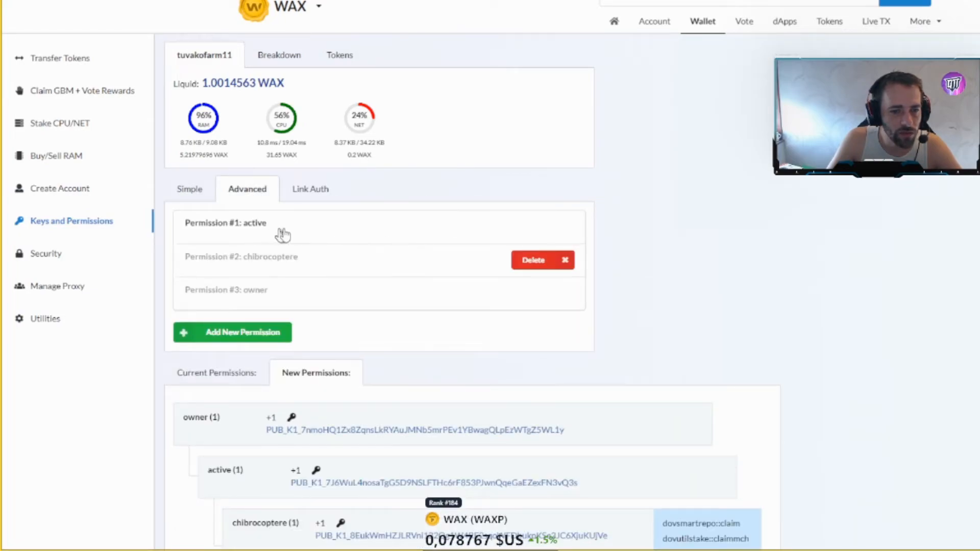
scroll(337, 277, "down", 4)
scroll(347, 277, "up", 3)
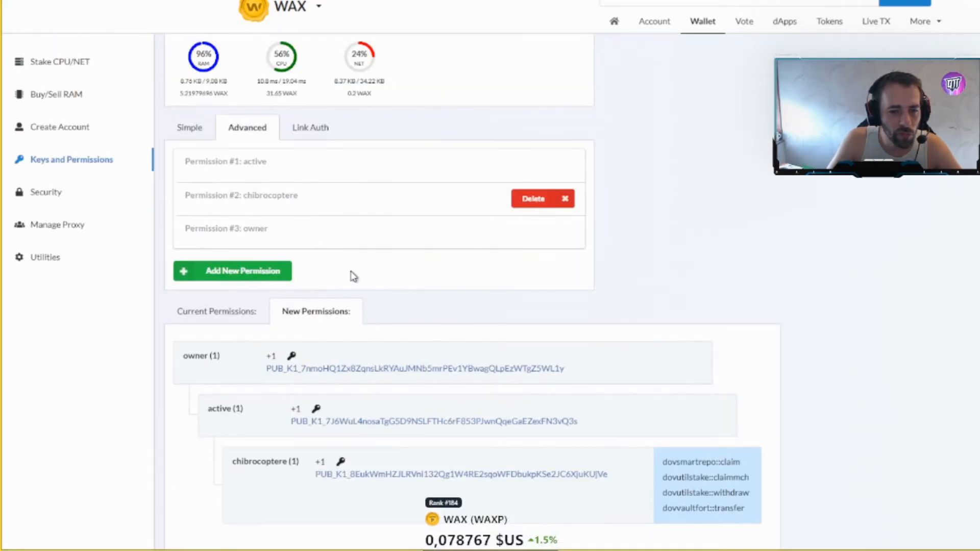
scroll(324, 218, "down", 1)
scroll(323, 216, "up", 1)
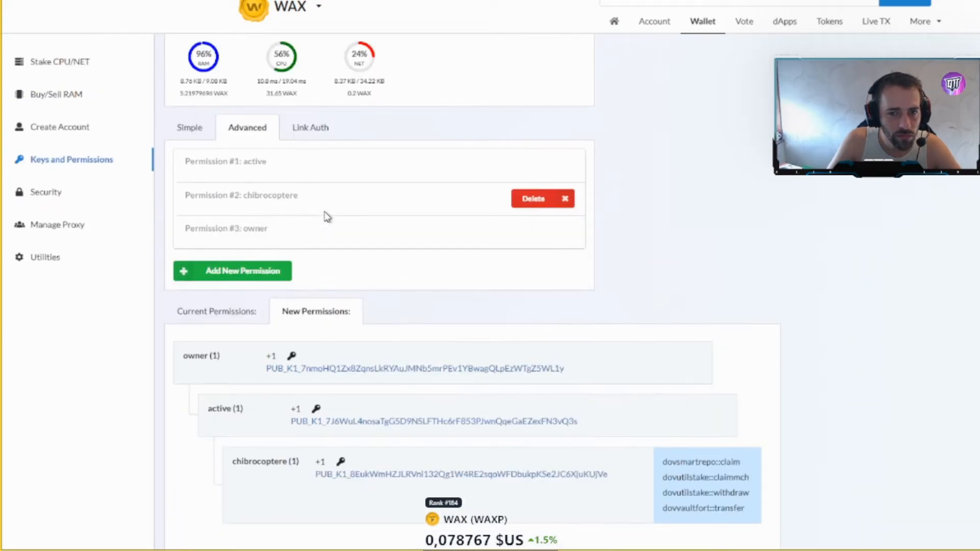
- Expand the chibrocoptere permission and review its name, parent 'active' and key
left_click(284, 213)
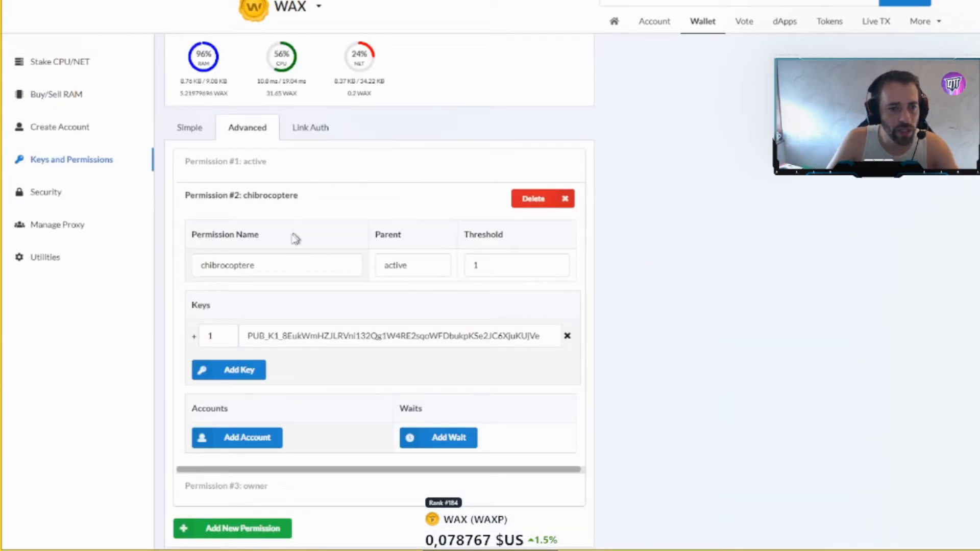
left_click_drag(280, 268, 207, 266)
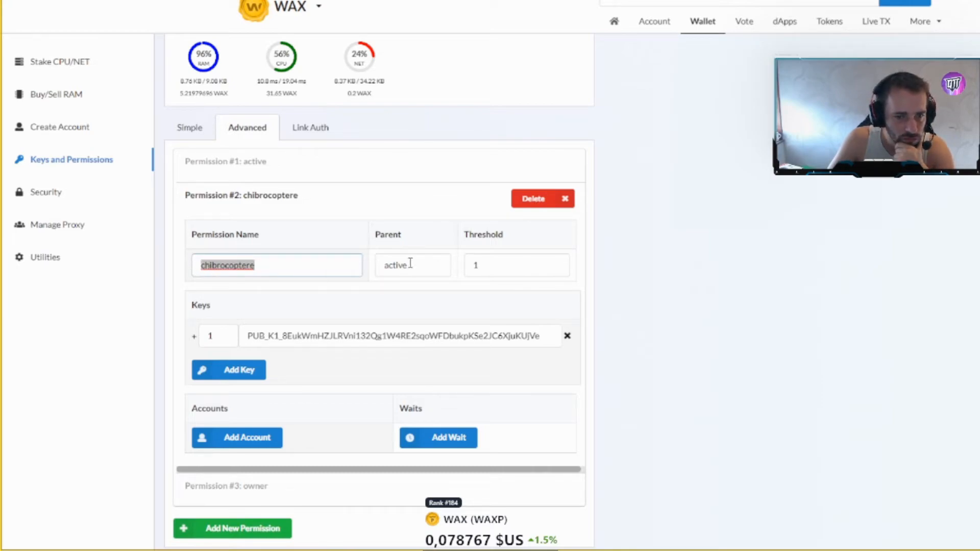
key("Tab")
key("Tab")
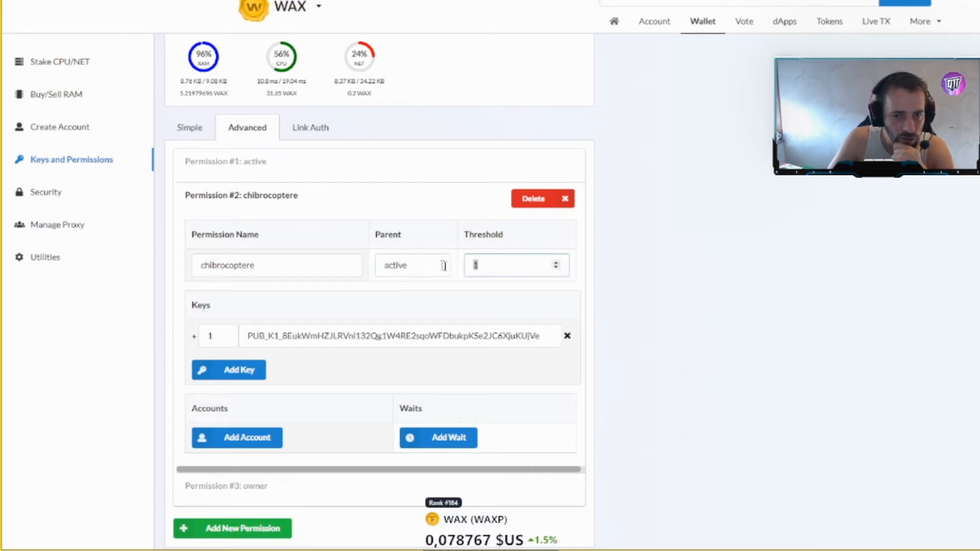
double_click(398, 263)
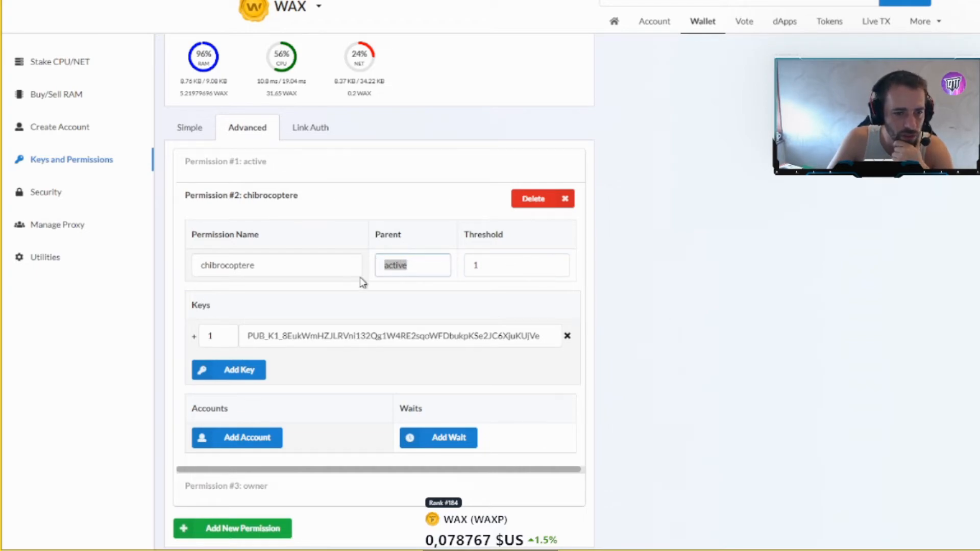
scroll(362, 282, "down", 1)
left_click_drag(249, 274, 537, 282)
- Compare the public key saved in Notepad with the chibrocoptere permission's key
key("alt+Tab")
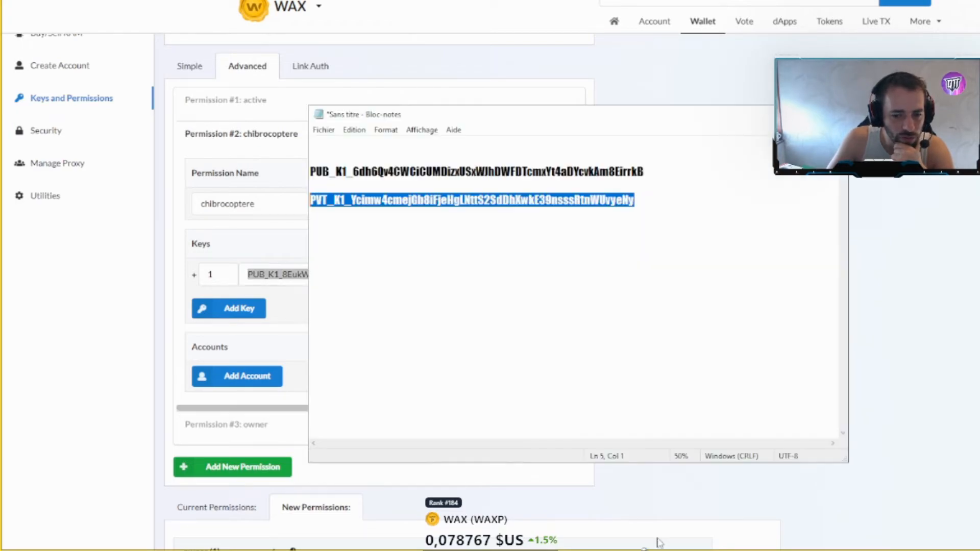
left_click(569, 199)
left_click_drag(607, 163, 681, 173)
left_click(950, 268)
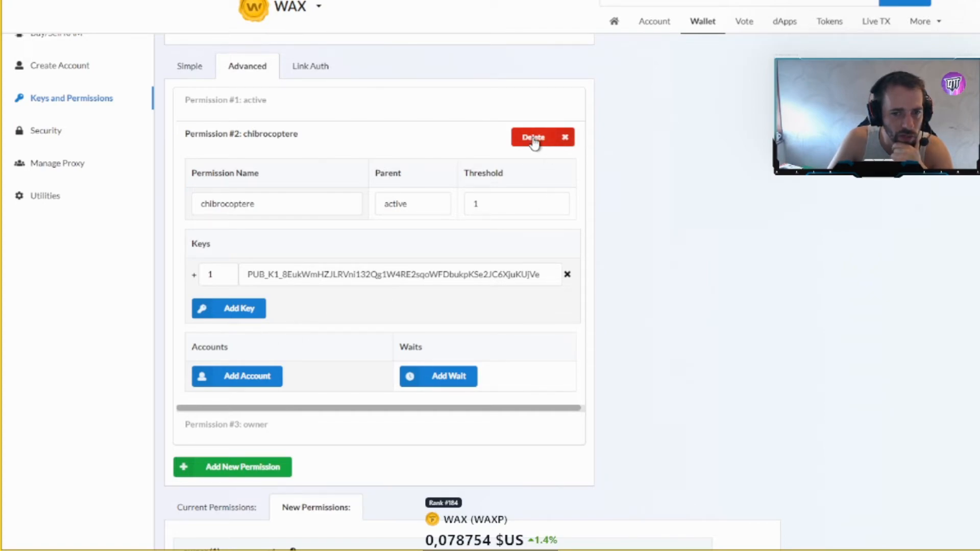
scroll(523, 174, "down", 3)
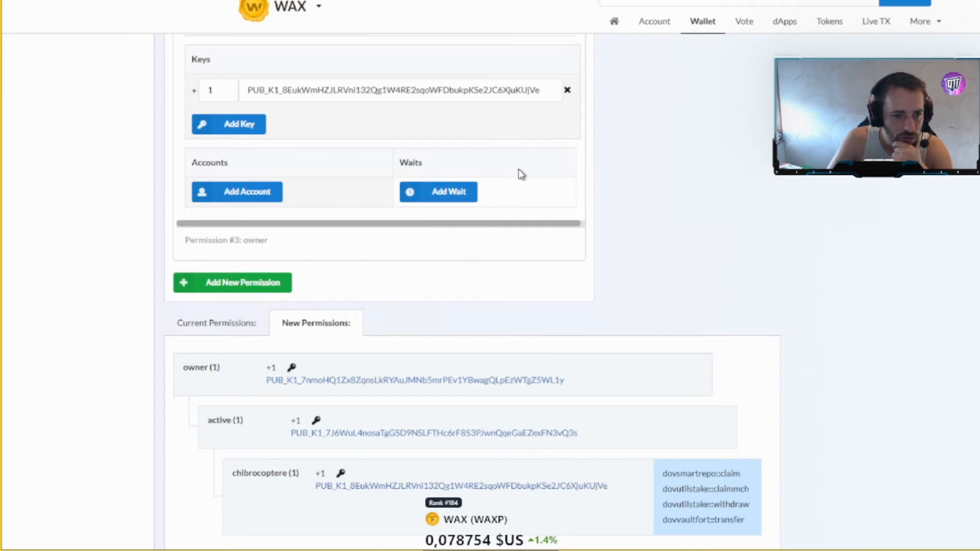
scroll(393, 244, "up", 5)
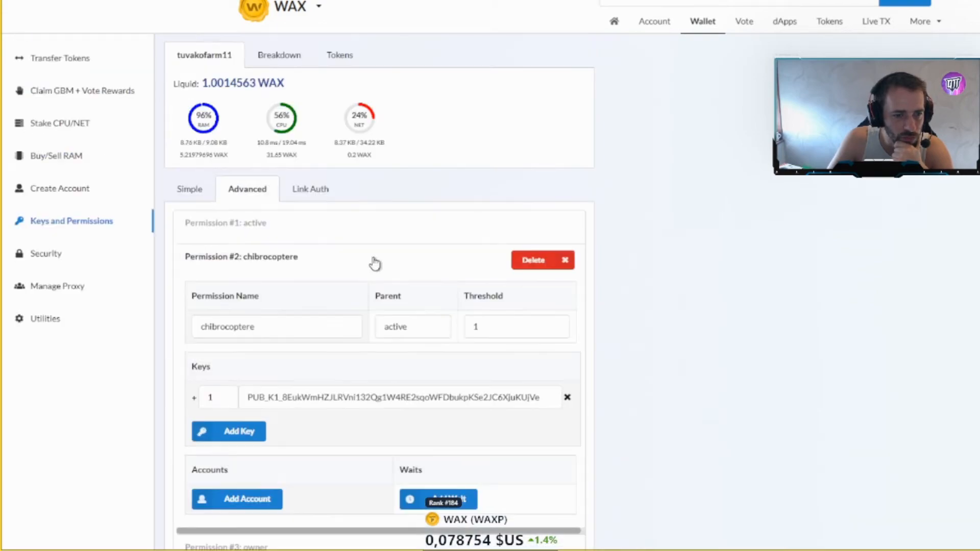
- Open the Link Auth form and find contract dovutilstake and action claimmch in tuvakofarm12's Azod settings
left_click(323, 201)
scroll(455, 223, "down", 4)
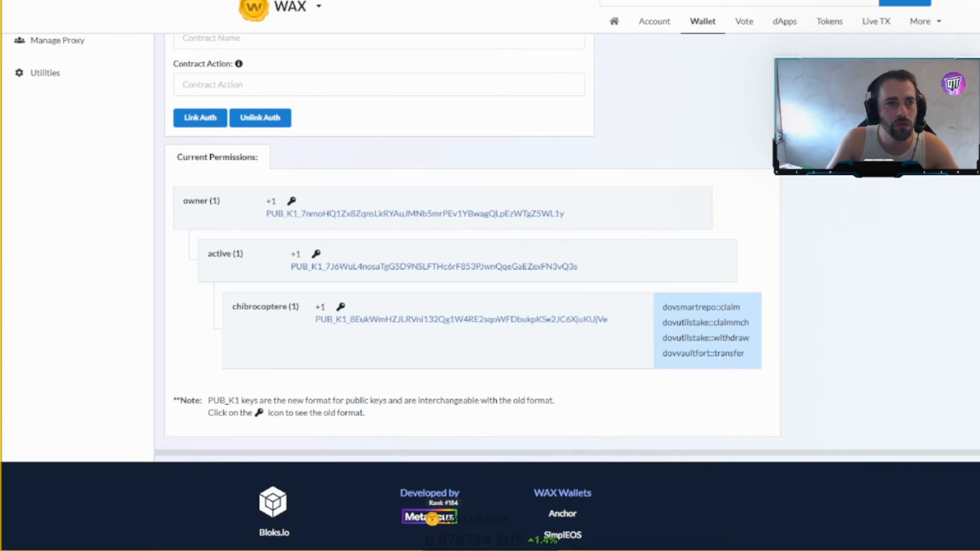
left_click(552, 1)
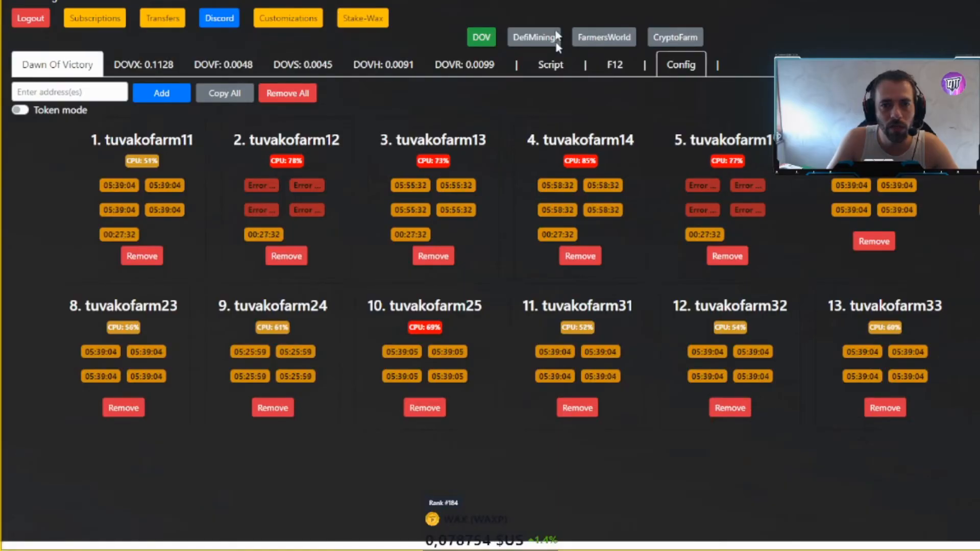
left_click(290, 141)
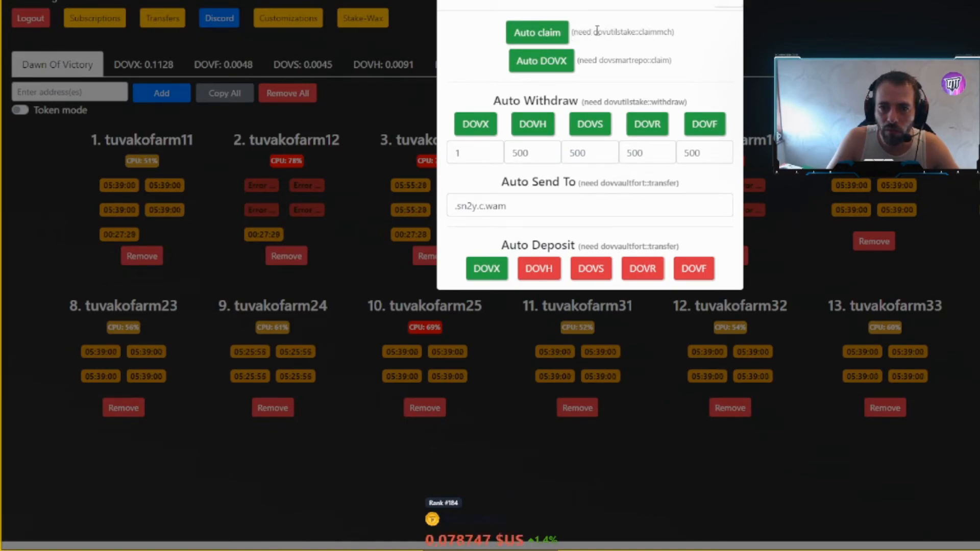
left_click_drag(595, 31, 640, 32)
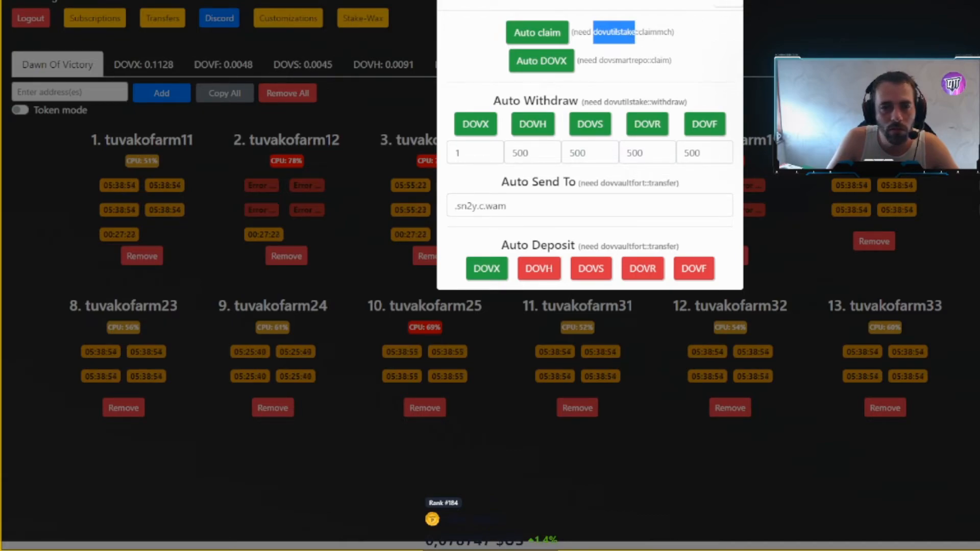
left_click(630, 29)
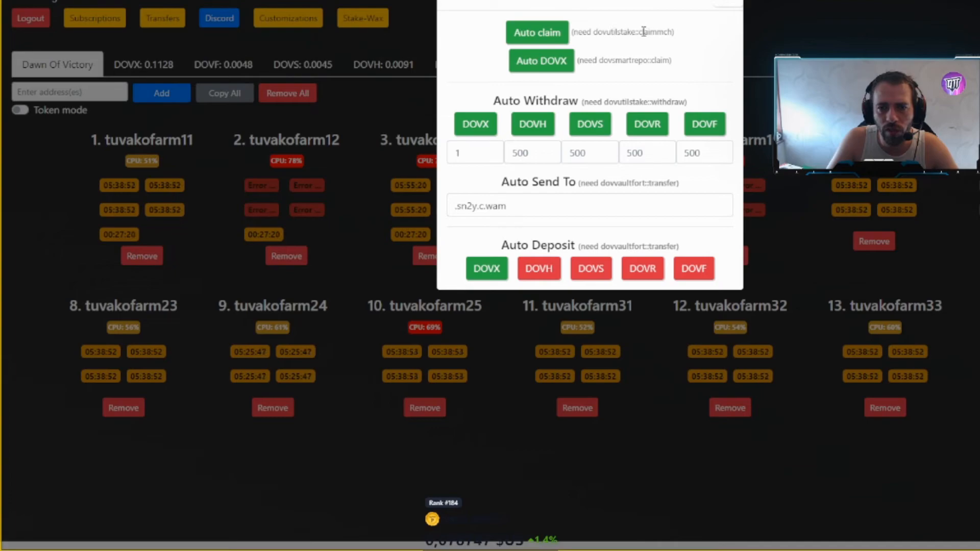
left_click_drag(641, 31, 672, 32)
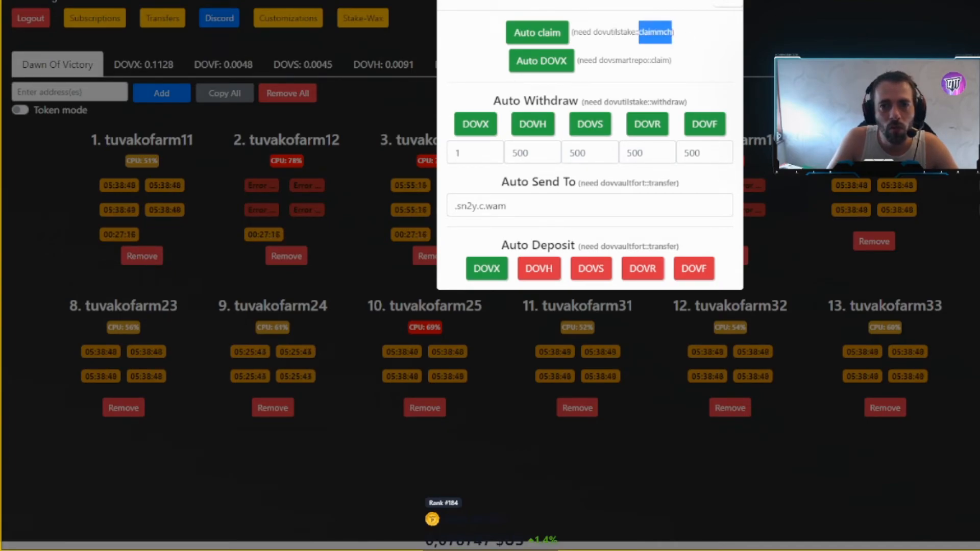
- Set Link Auth's permission to chibrocoptere and its contract name to dovutilstake
key("ctrl+Tab")
scroll(493, 93, "up", 5)
left_click(253, 233)
left_click(230, 271)
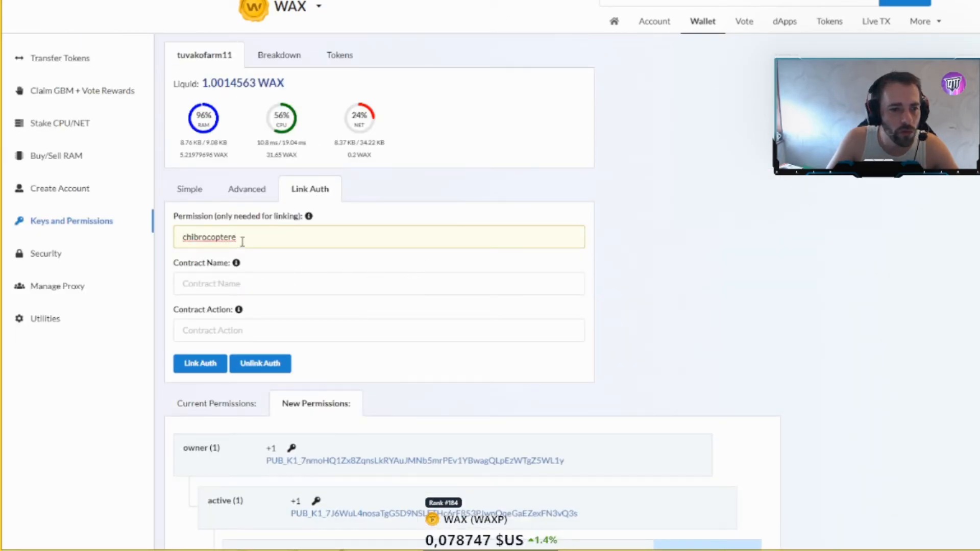
left_click_drag(309, 245, 167, 242)
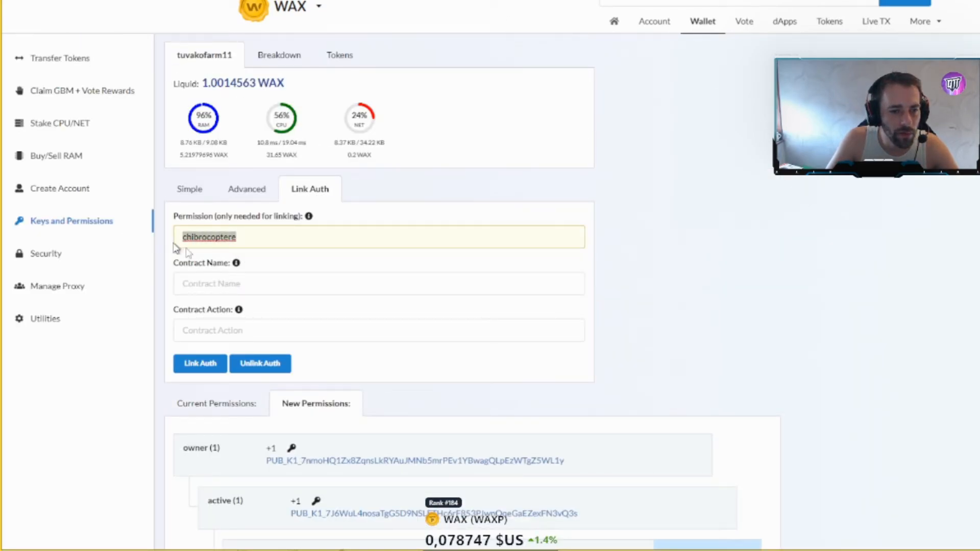
left_click(274, 281)
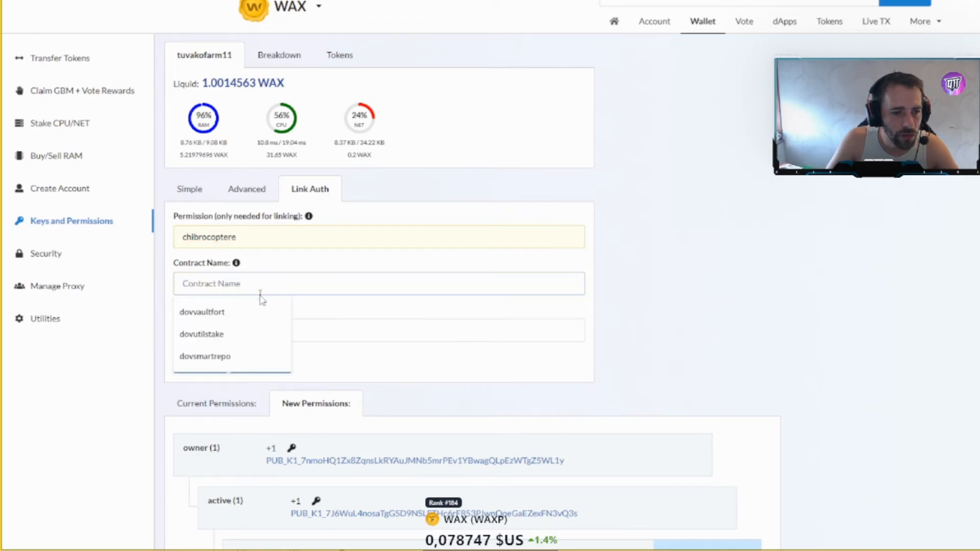
left_click(253, 344)
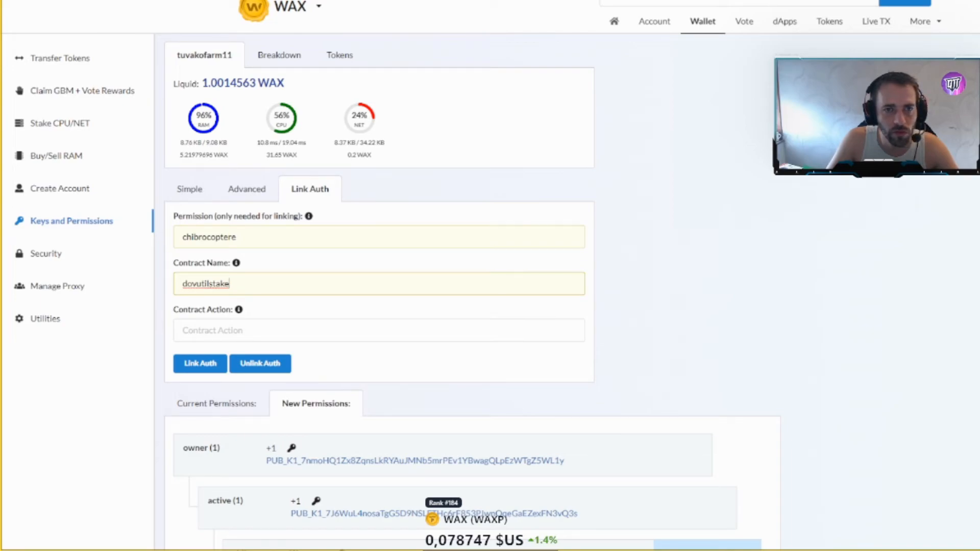
- Confirm the action name in Azod and choose claimmch as the contract action
key("ctrl+Tab")
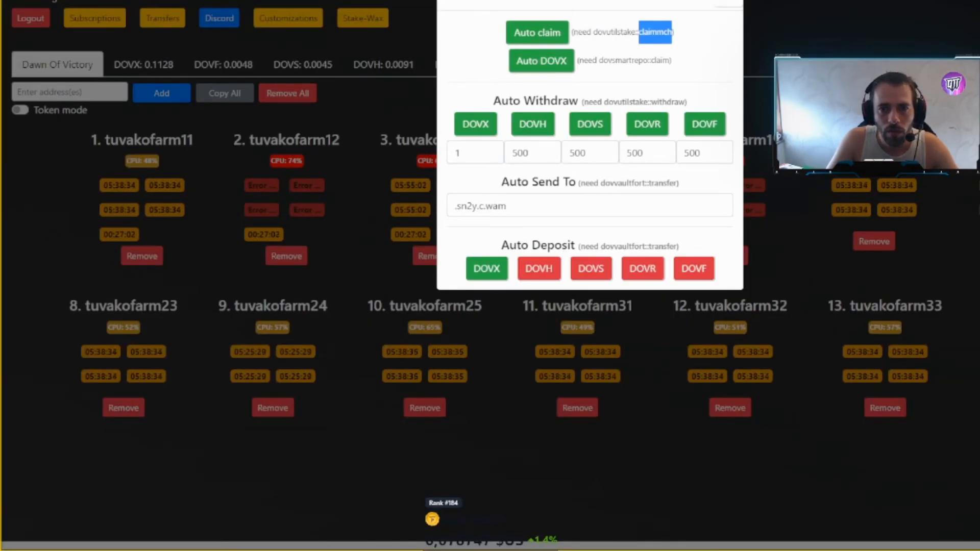
key("ctrl+Tab")
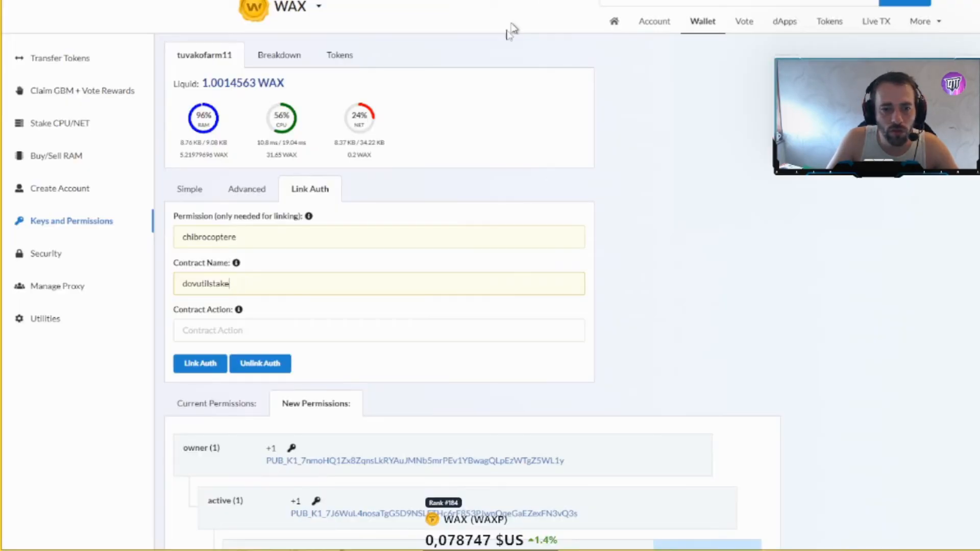
key("ctrl+Tab")
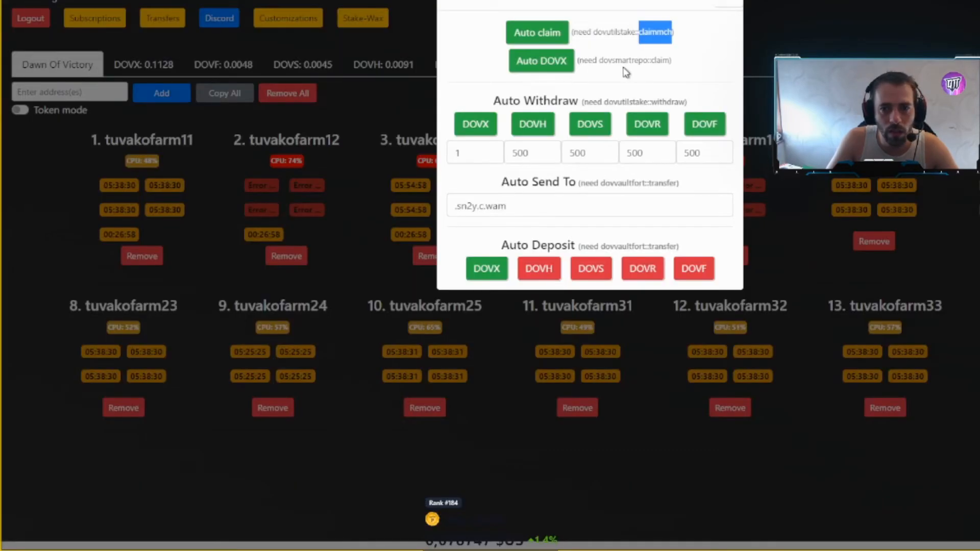
left_click(654, 33)
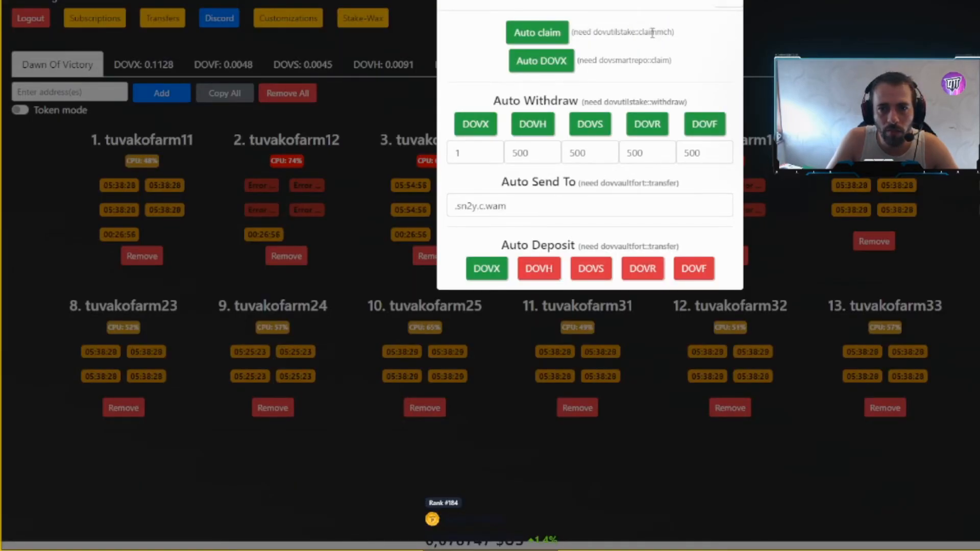
key("ctrl+Tab")
left_click(257, 329)
left_click(283, 402)
- Link the chibrocoptere permission to the dovutilstake::claimmch action and review the updated permissions
left_click(194, 365)
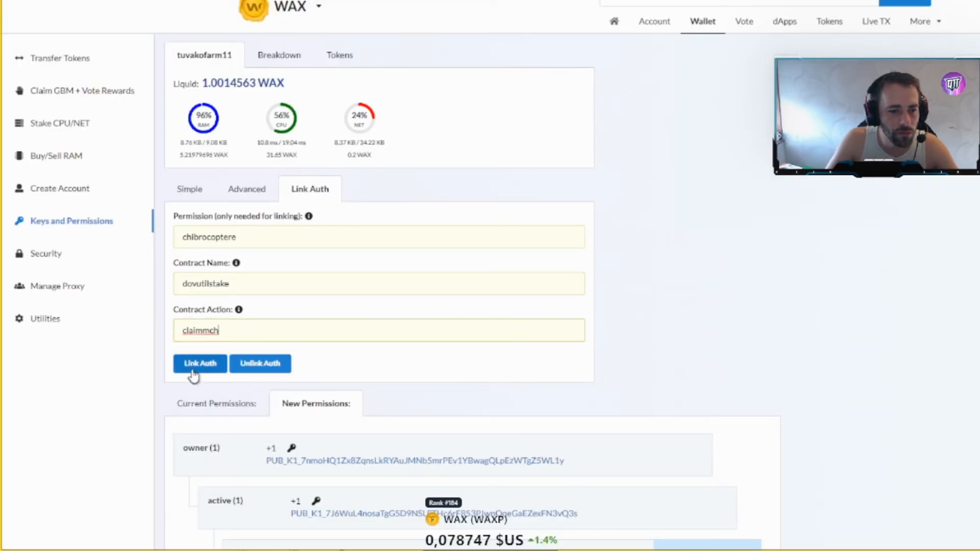
scroll(536, 284, "down", 5)
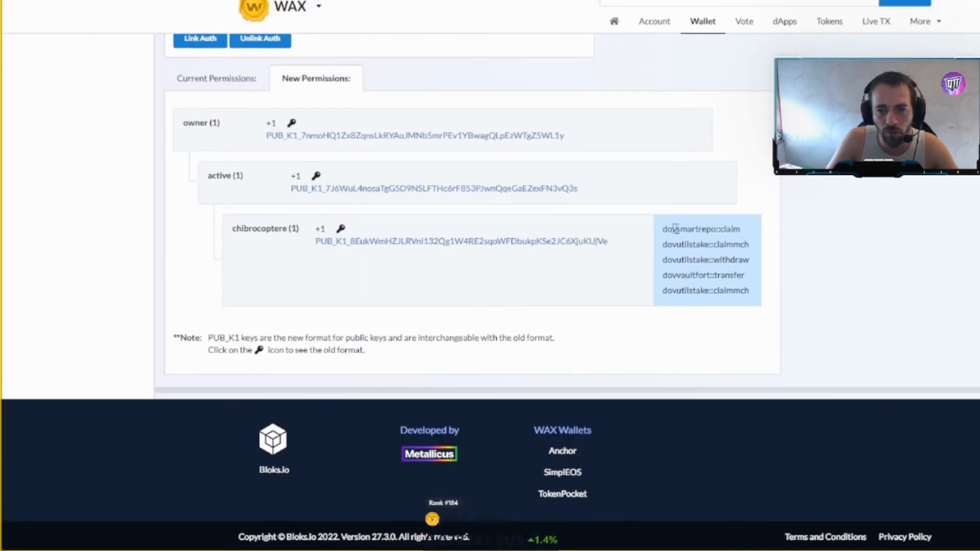
scroll(801, 265, "up", 5)
scroll(801, 265, "down", 5)
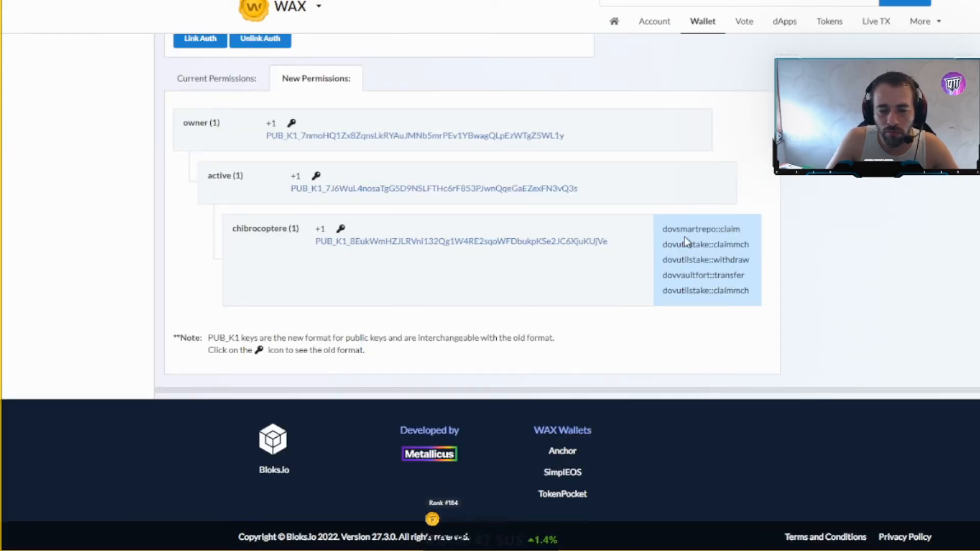
scroll(674, 242, "up", 5)
scroll(690, 257, "down", 4)
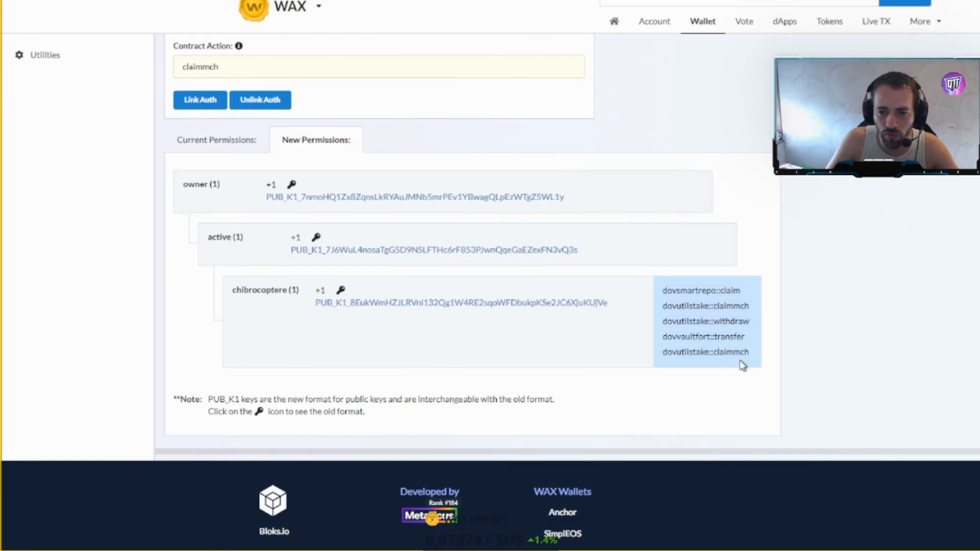
scroll(707, 291, "up", 5)
- Confirm dovutilstake and claimmch now appear among chibrocoptere's linked actions
double_click(240, 285)
scroll(668, 373, "down", 5)
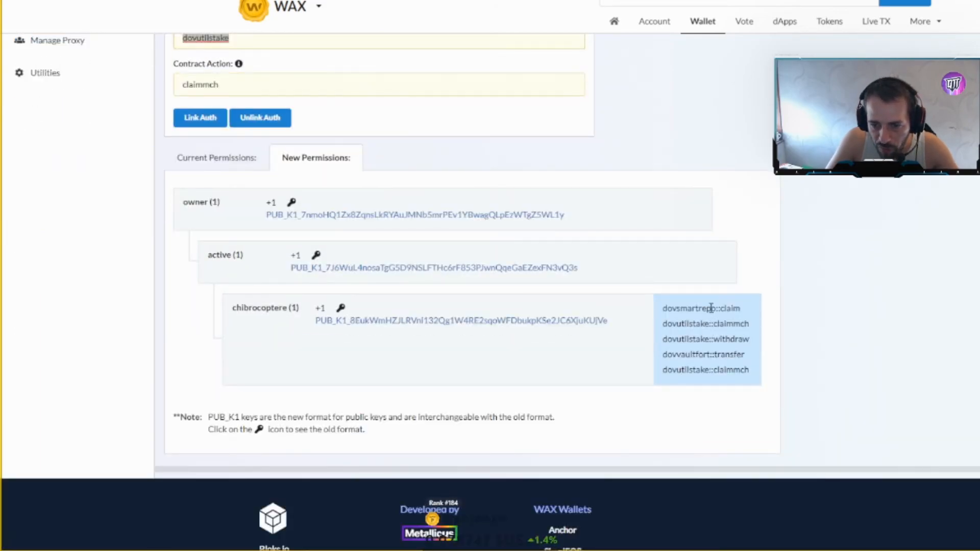
scroll(711, 309, "up", 3)
scroll(664, 312, "down", 5)
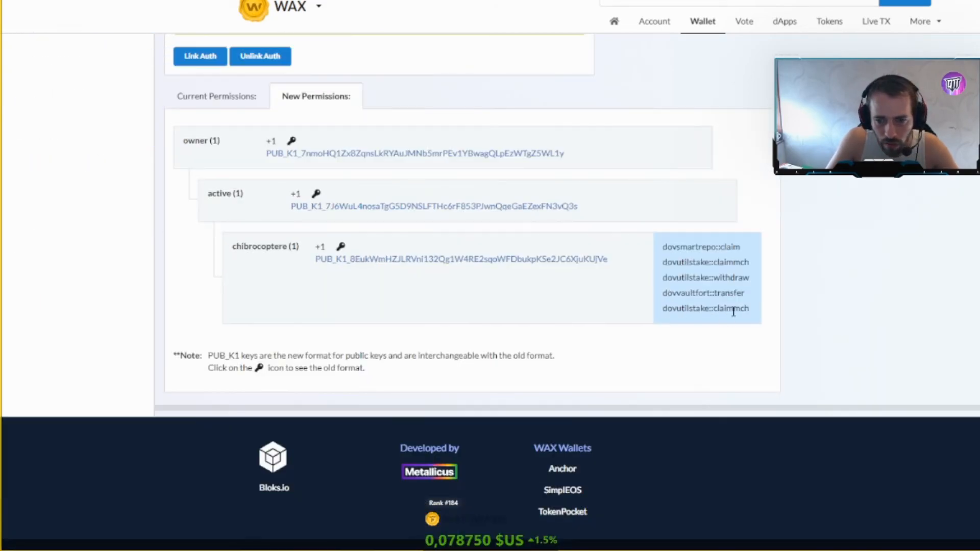
scroll(726, 313, "up", 5)
double_click(232, 261)
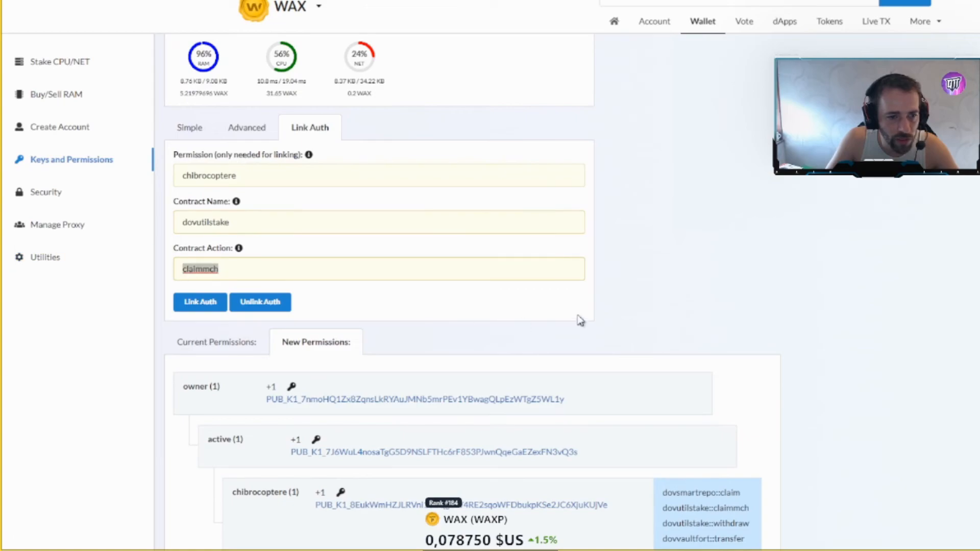
- Compare the linked actions against Azod bot's dovsmartrepo::claim requirement, then return to the account permissions
left_click(510, 1)
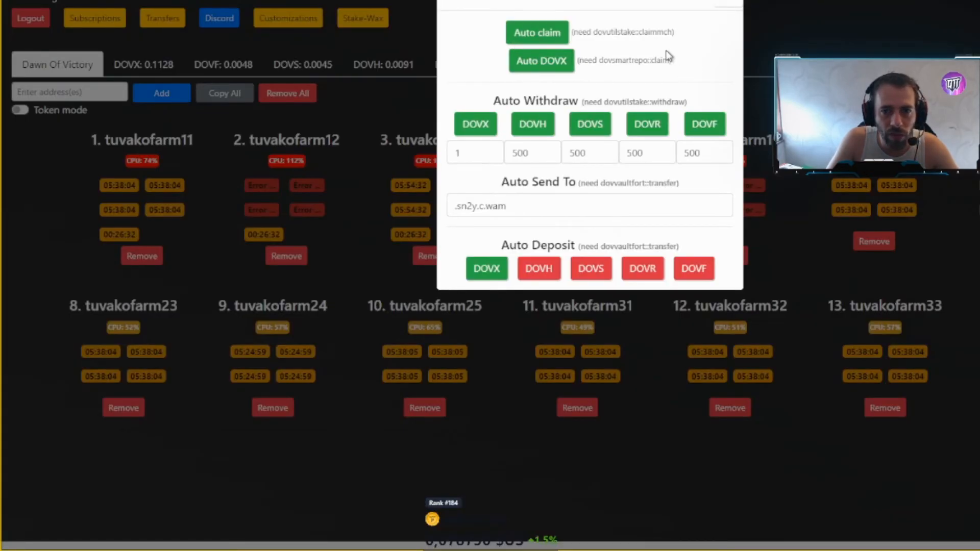
left_click_drag(586, 61, 623, 60)
left_click(619, 62)
left_click(603, 60)
double_click(602, 60)
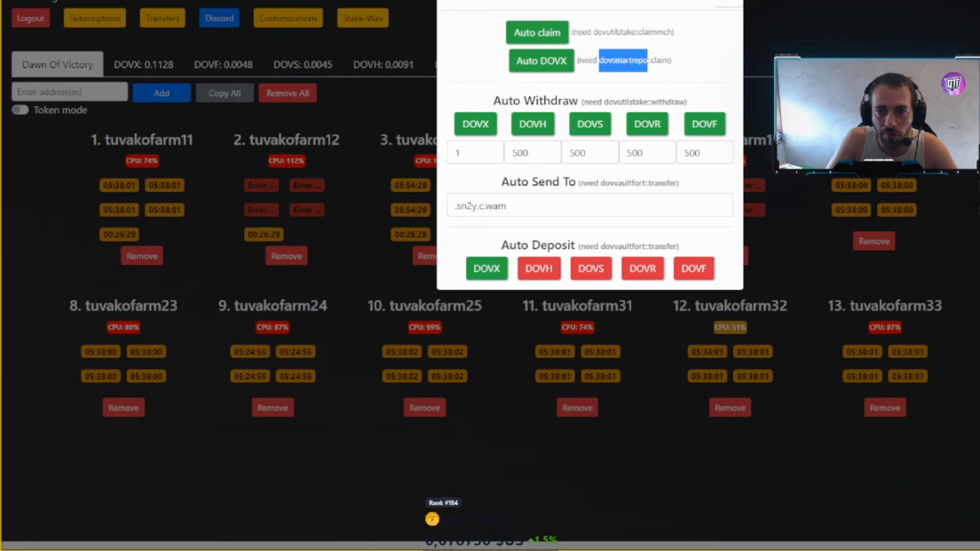
left_click(659, 62)
left_click_drag(652, 60, 678, 64)
left_click(689, 102)
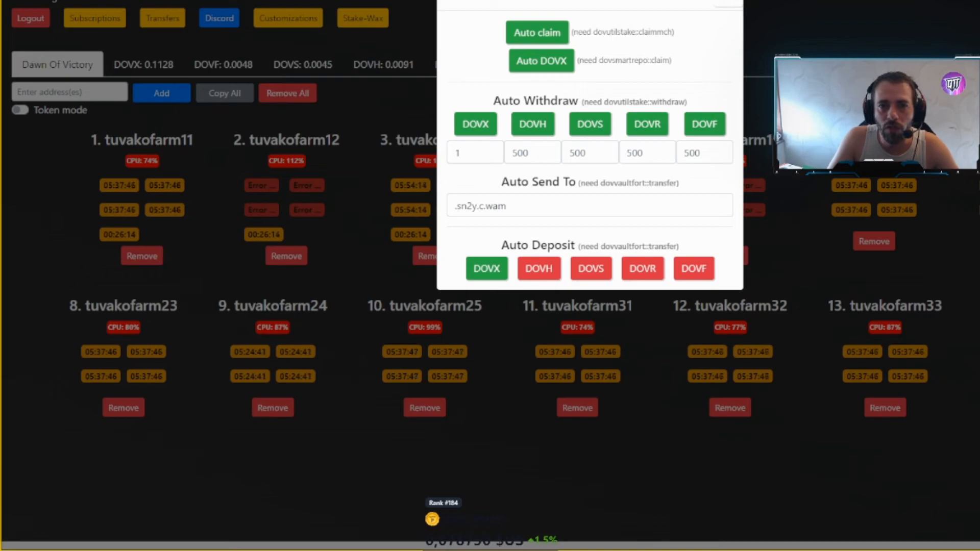
left_click(571, 1)
scroll(695, 190, "down", 5)
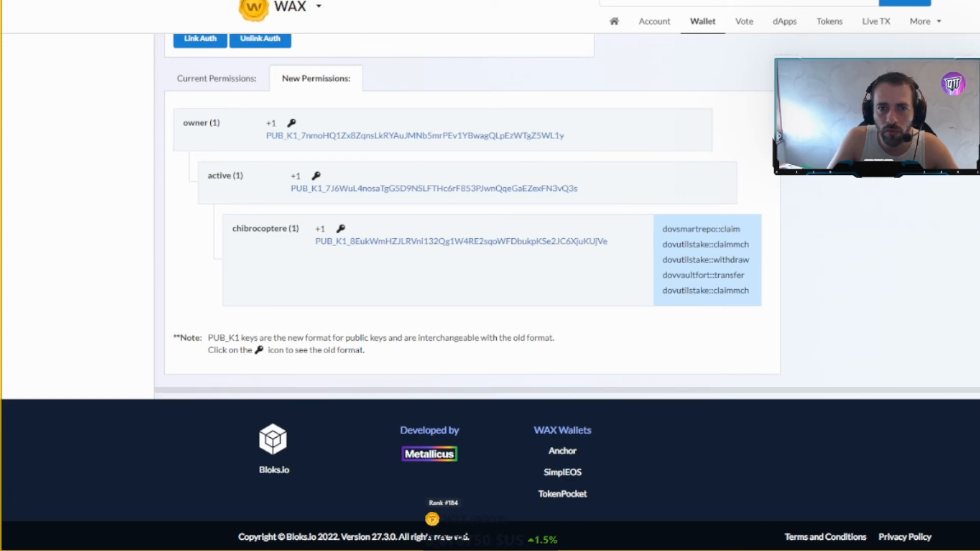
- Lower the DOVH, DOVS, DOVR and DOVF auto-withdraw amounts from 500 to 400
left_click(459, 1)
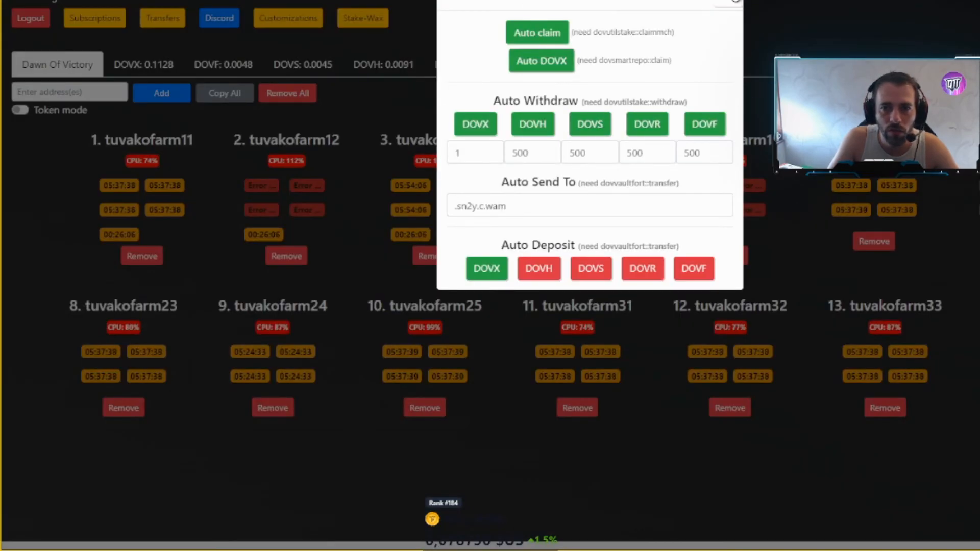
left_click(733, 1)
left_click(174, 139)
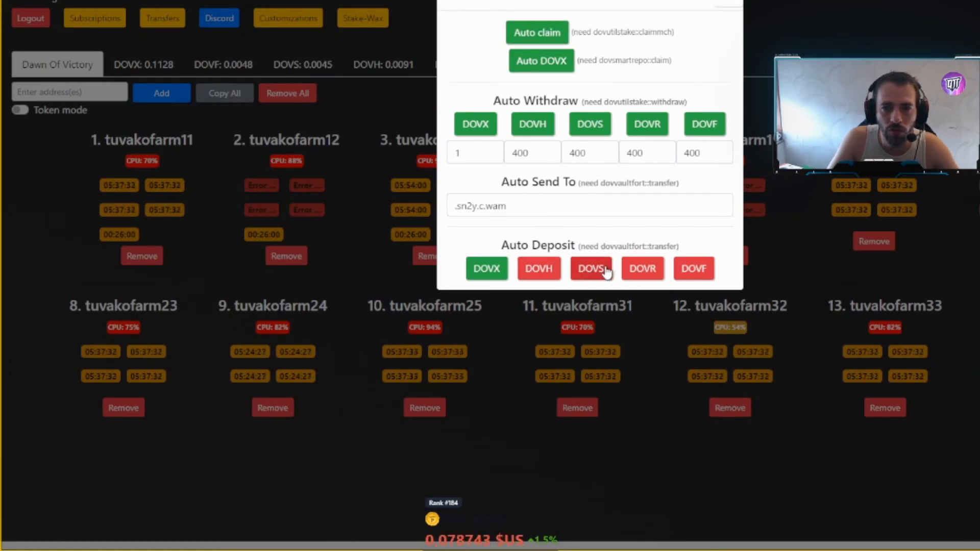
left_click(724, 3)
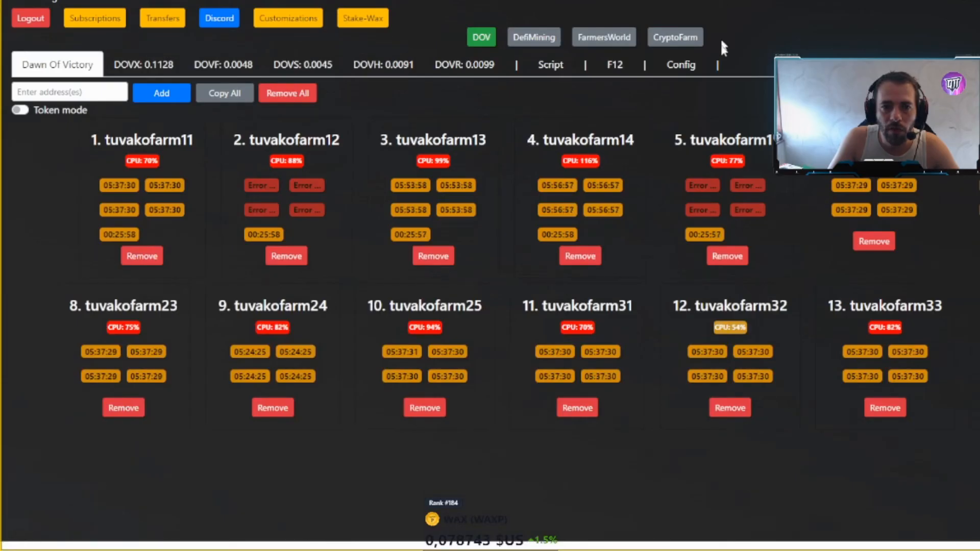
- Reload the Dawn Of Victory farms so claim timers load for every account
left_click(483, 43)
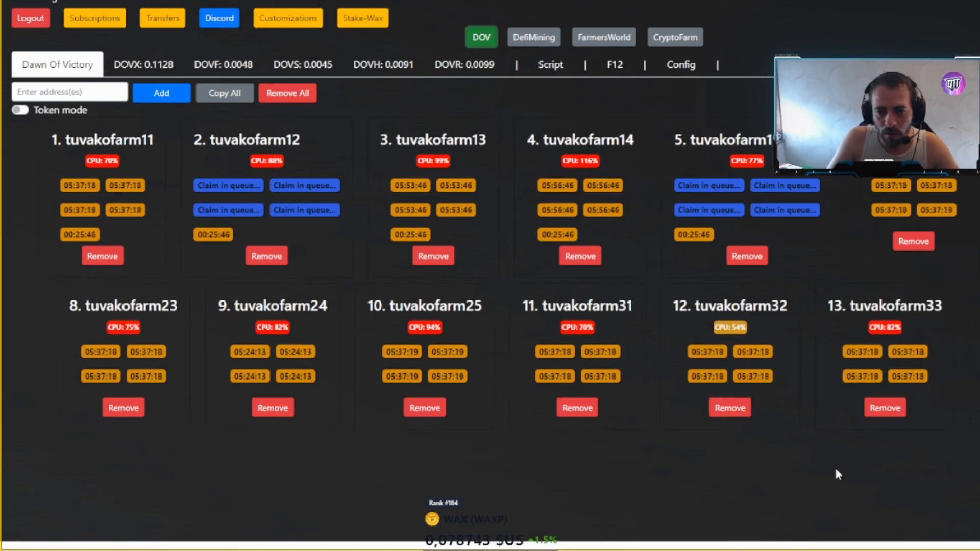
mouse_move(830, 309)
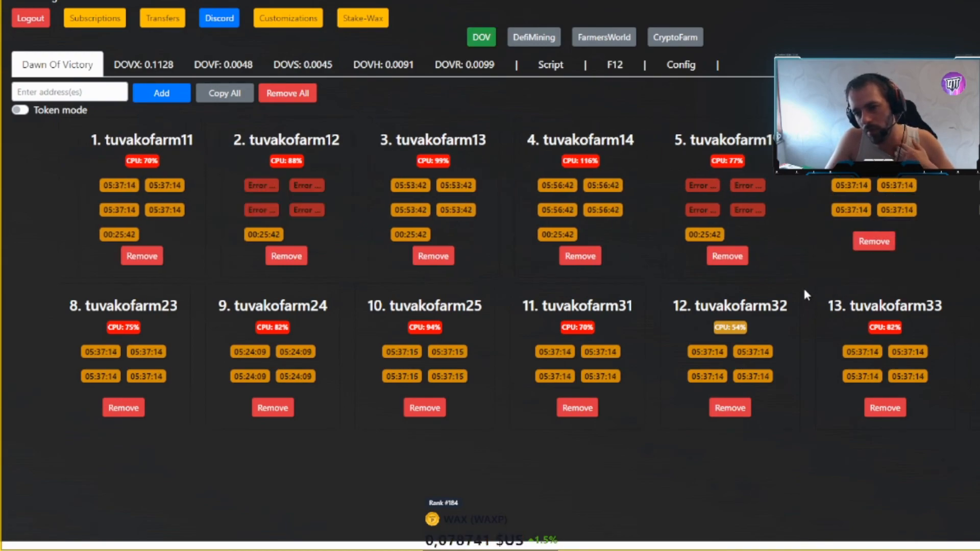
mouse_move(719, 180)
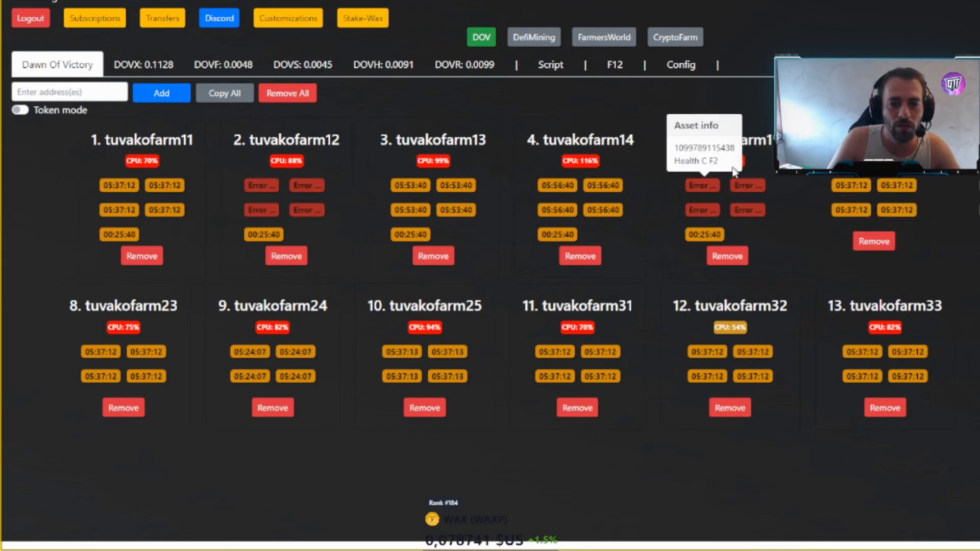